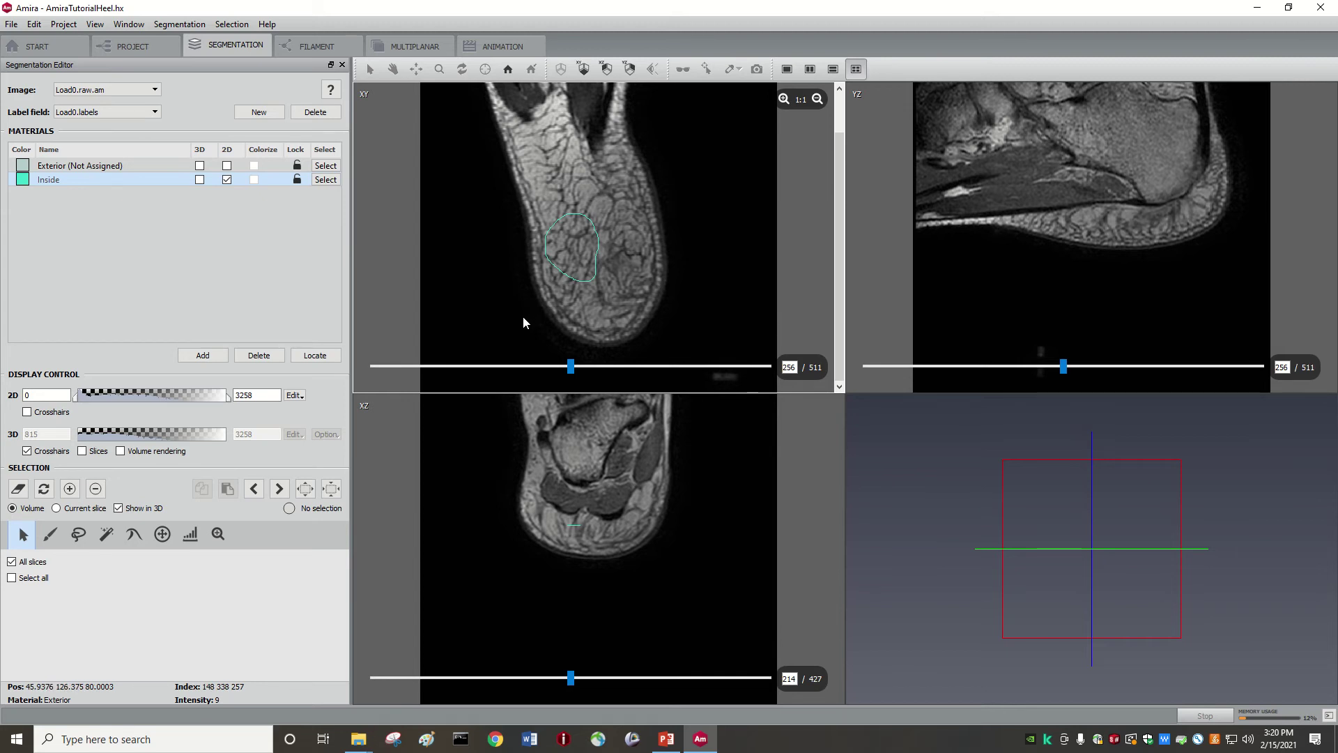
Select the outlined Inside region on XY slice 256 and reassign it to the Exterior material
{"action": "mouse_move", "coordinate": [571, 366]}
{"action": "left_mouse_down"}
{"action": "mouse_move", "coordinate": [594, 369]}
{"action": "mouse_move", "coordinate": [567, 352]}
{"action": "left_mouse_up"}
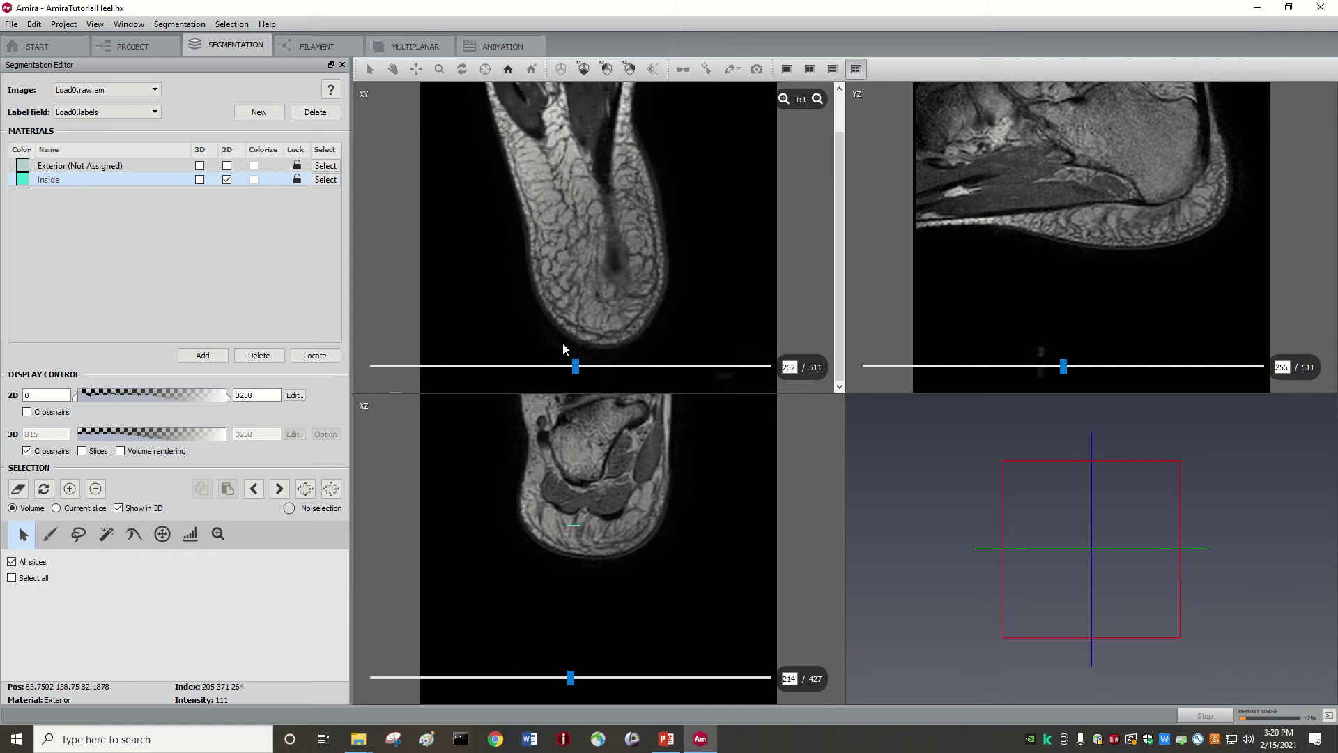
{"action": "scroll", "coordinate": [563, 343], "scroll_direction": "down", "scroll_amount": 6}
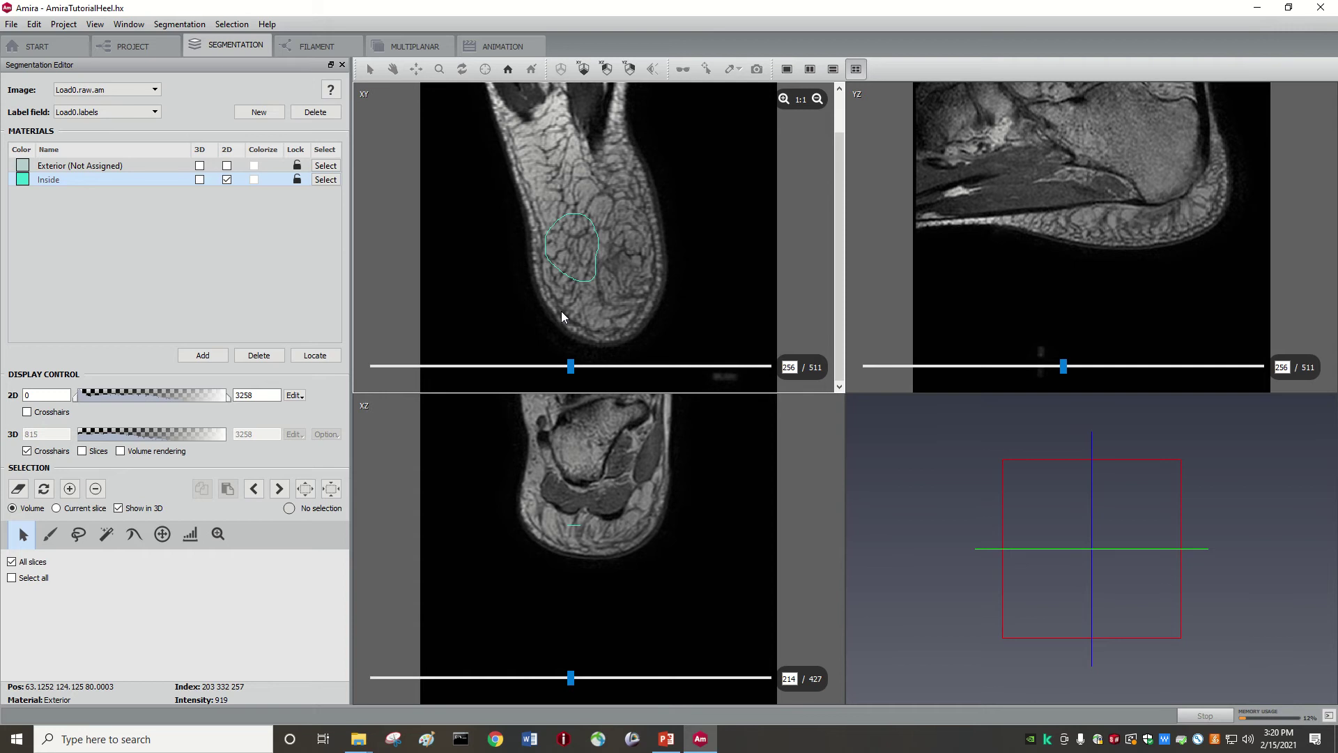
{"action": "left_click", "coordinate": [568, 256]}
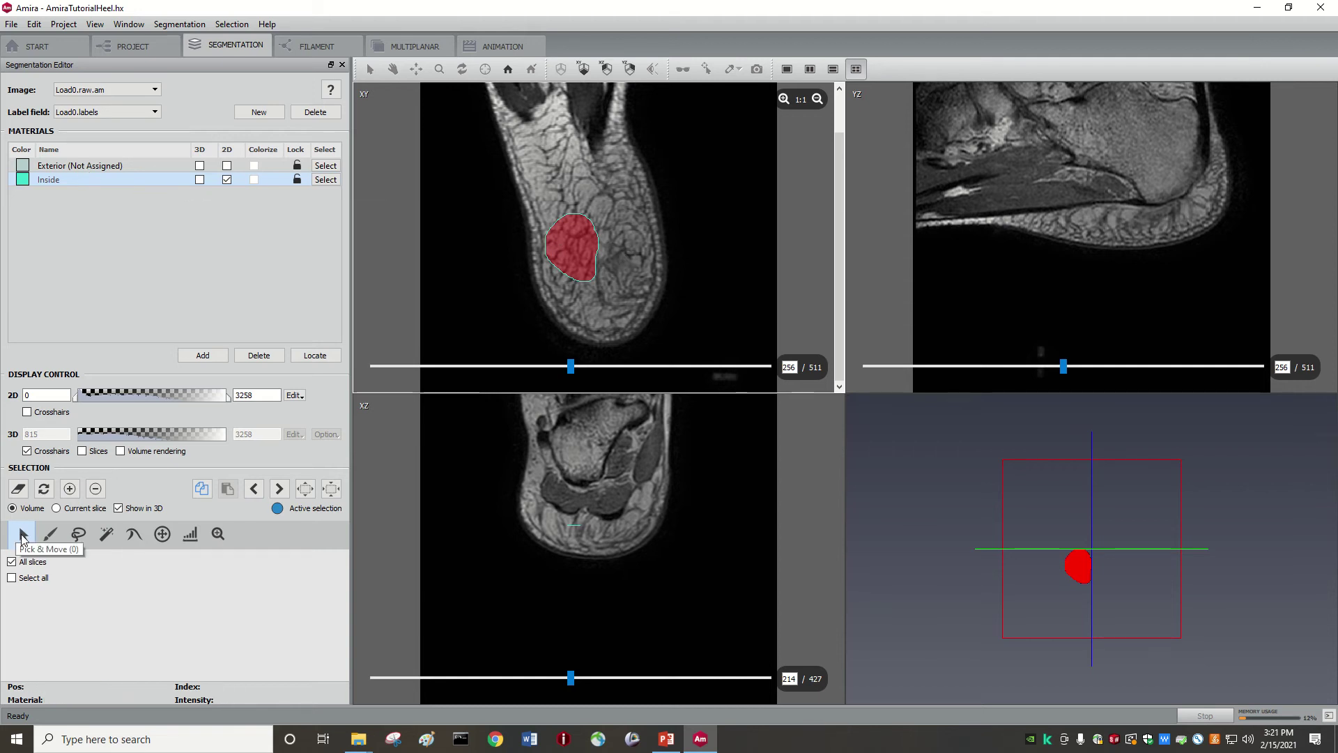
{"action": "left_click", "coordinate": [51, 166]}
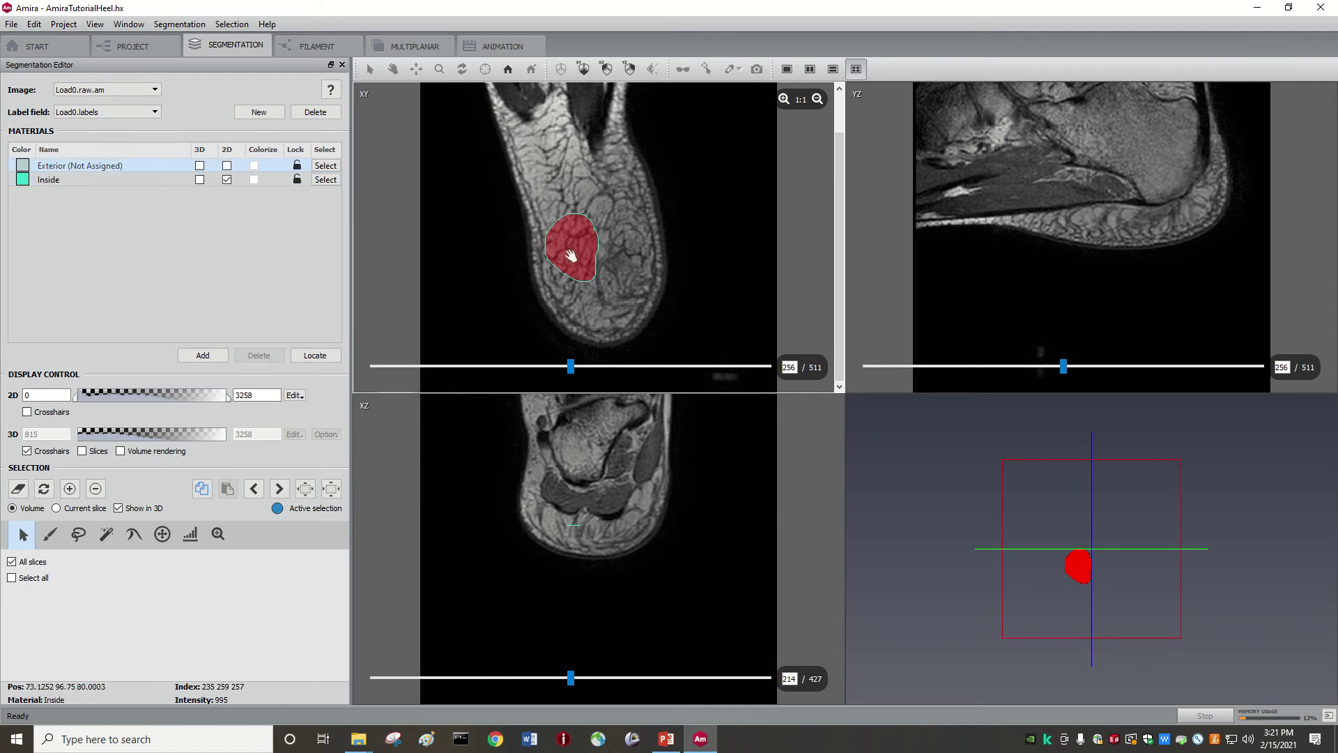
{"action": "left_click", "coordinate": [69, 489]}
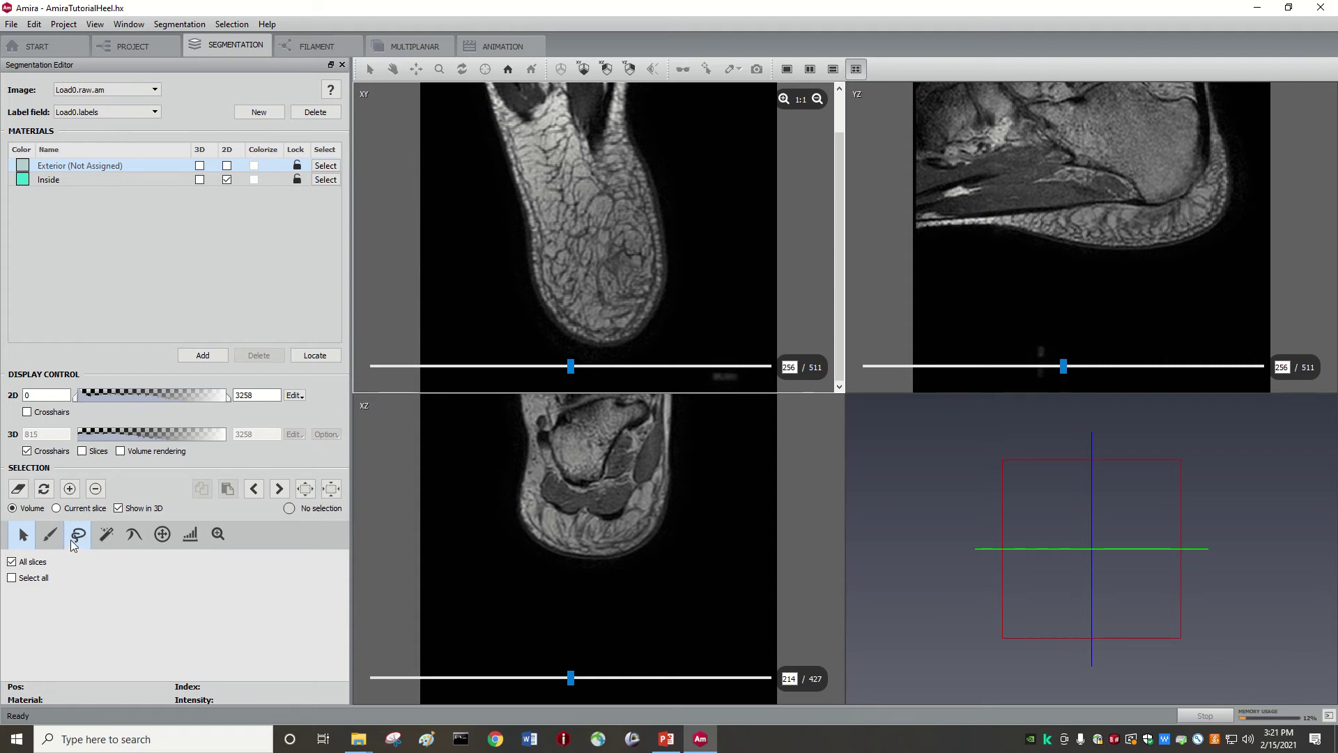
Threshold the whole volume with a masking range of 118 to 3218 and select the masked voxels on all slices
{"action": "left_click", "coordinate": [188, 534]}
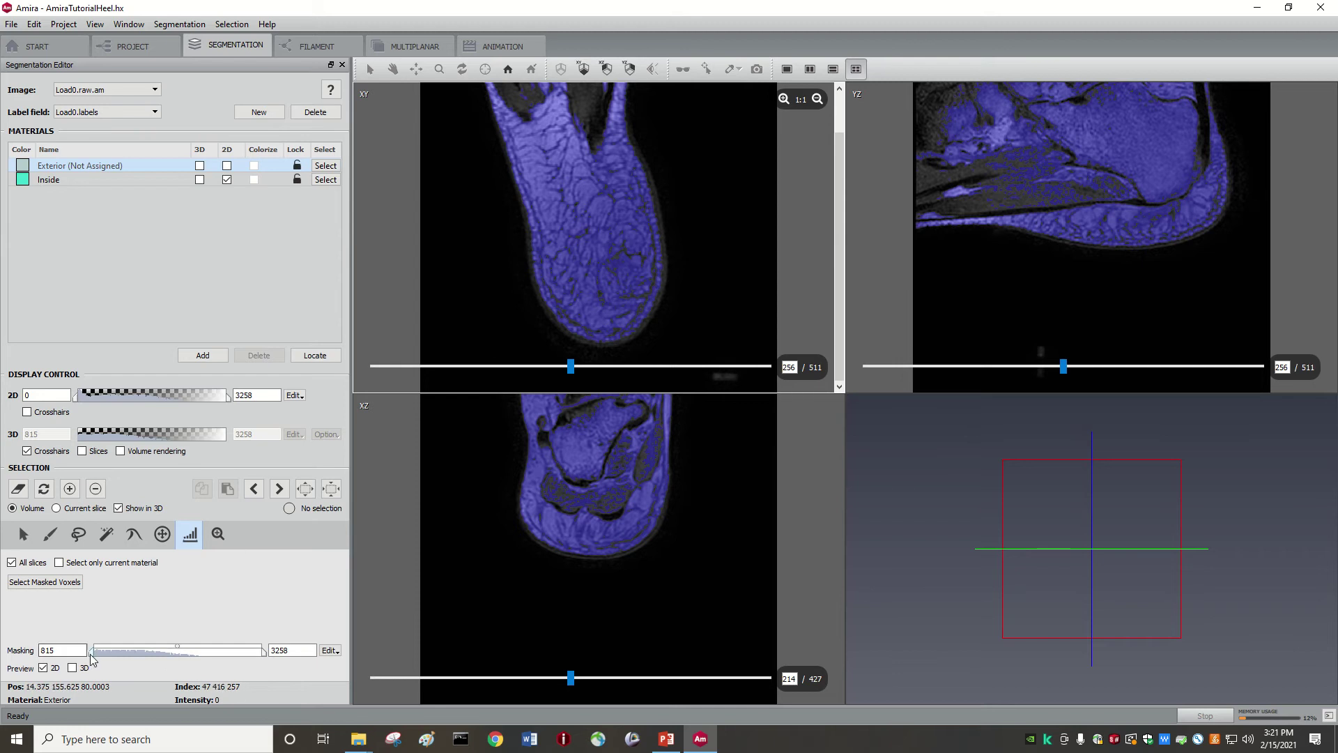
{"action": "mouse_move", "coordinate": [92, 657]}
{"action": "left_mouse_down"}
{"action": "mouse_move", "coordinate": [119, 657]}
{"action": "mouse_move", "coordinate": [92, 658]}
{"action": "left_mouse_up"}
{"action": "left_click_drag", "start_coordinate": [263, 656], "coordinate": [260, 656]}
{"action": "left_click_drag", "start_coordinate": [85, 655], "coordinate": [42, 647]}
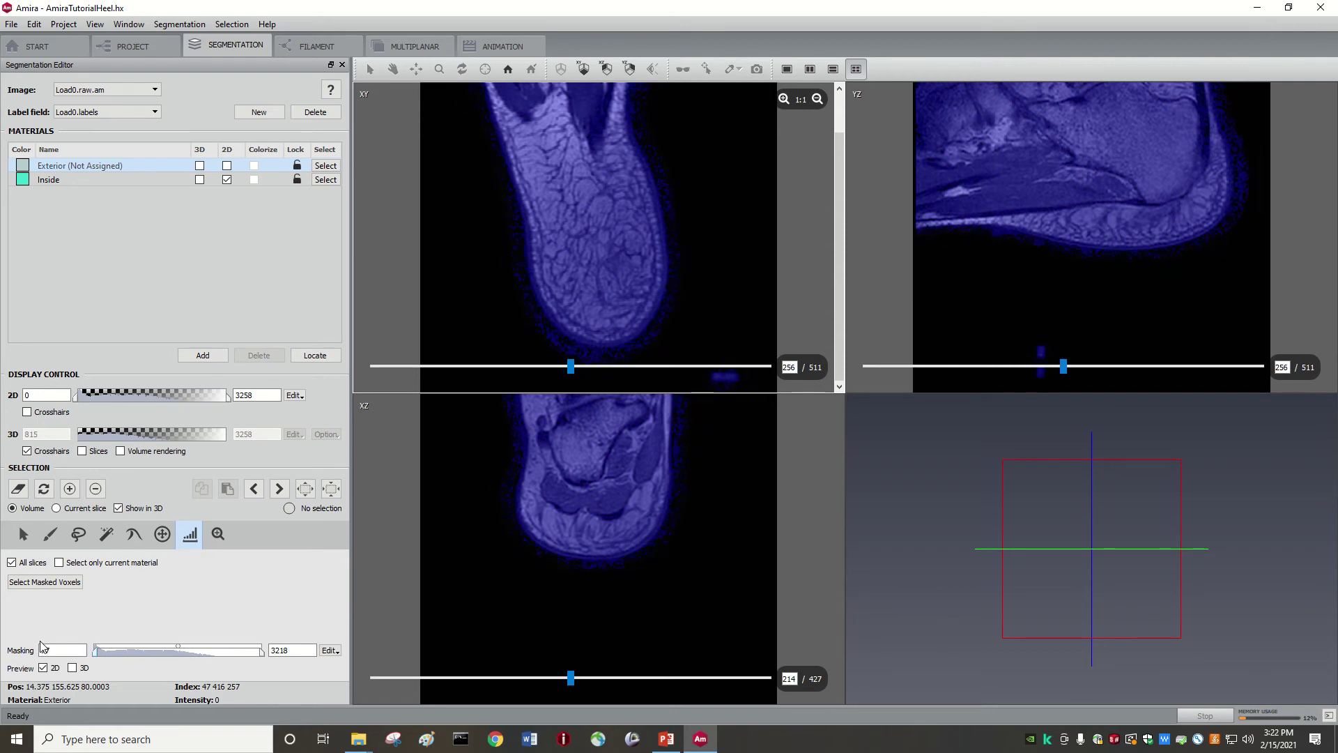
{"action": "left_click_drag", "start_coordinate": [41, 645], "coordinate": [43, 646]}
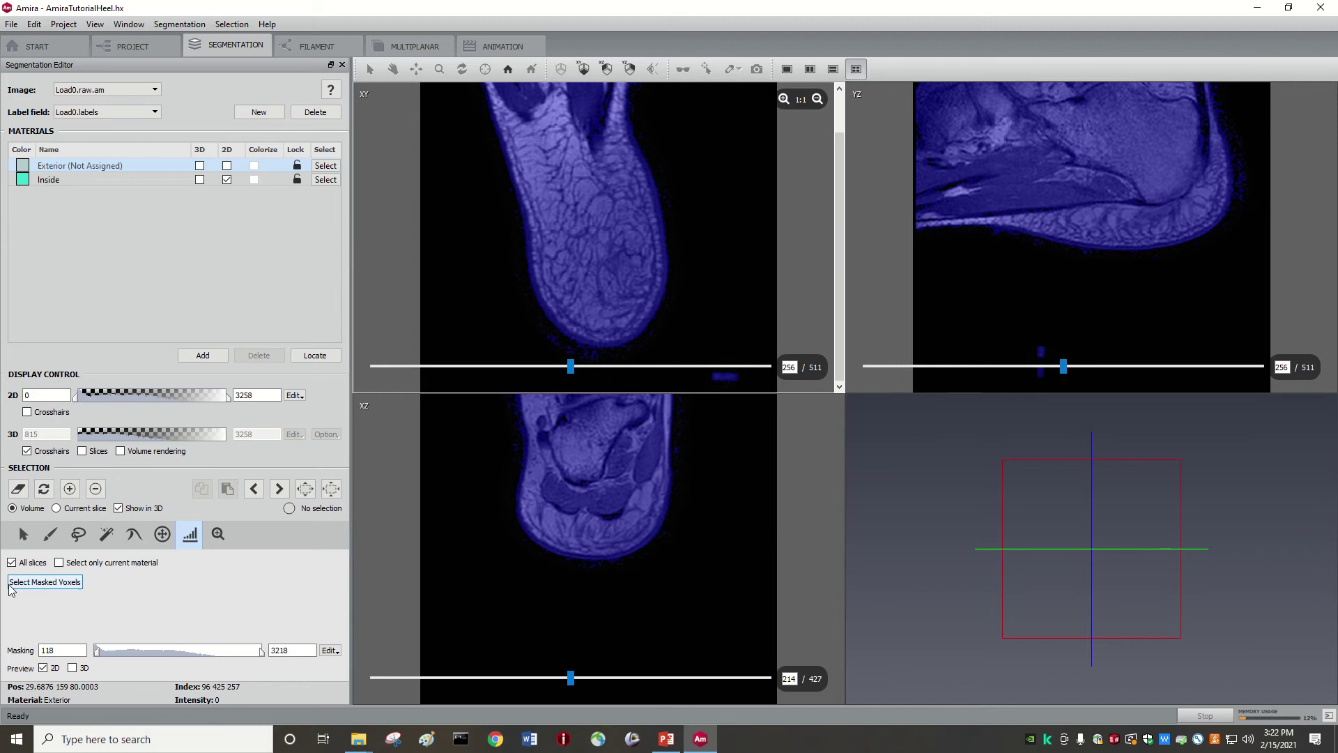
{"action": "left_click", "coordinate": [62, 583]}
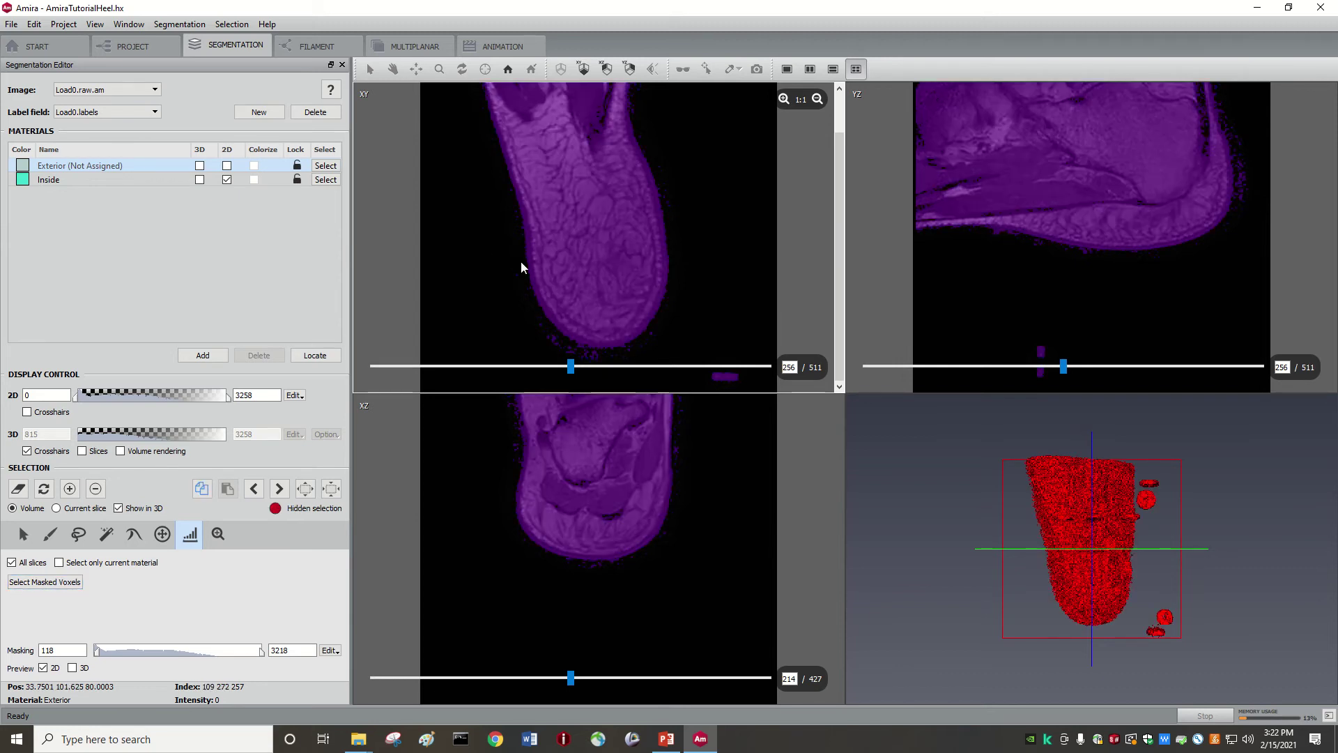
Examine the masked selection in 3D from several angles, trying the split and single viewer layouts before restoring the four-viewer layout
{"action": "left_click_drag", "start_coordinate": [1096, 492], "coordinate": [900, 512]}
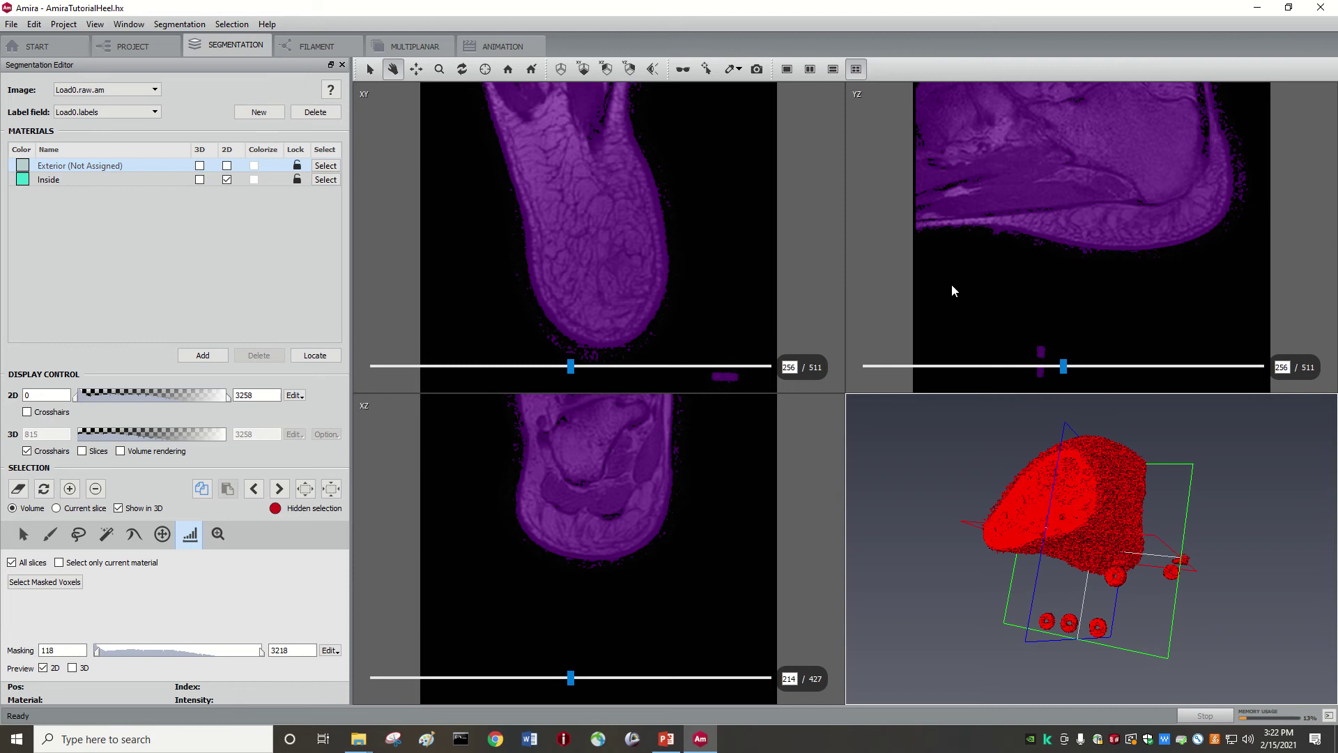
{"action": "left_click", "coordinate": [832, 69]}
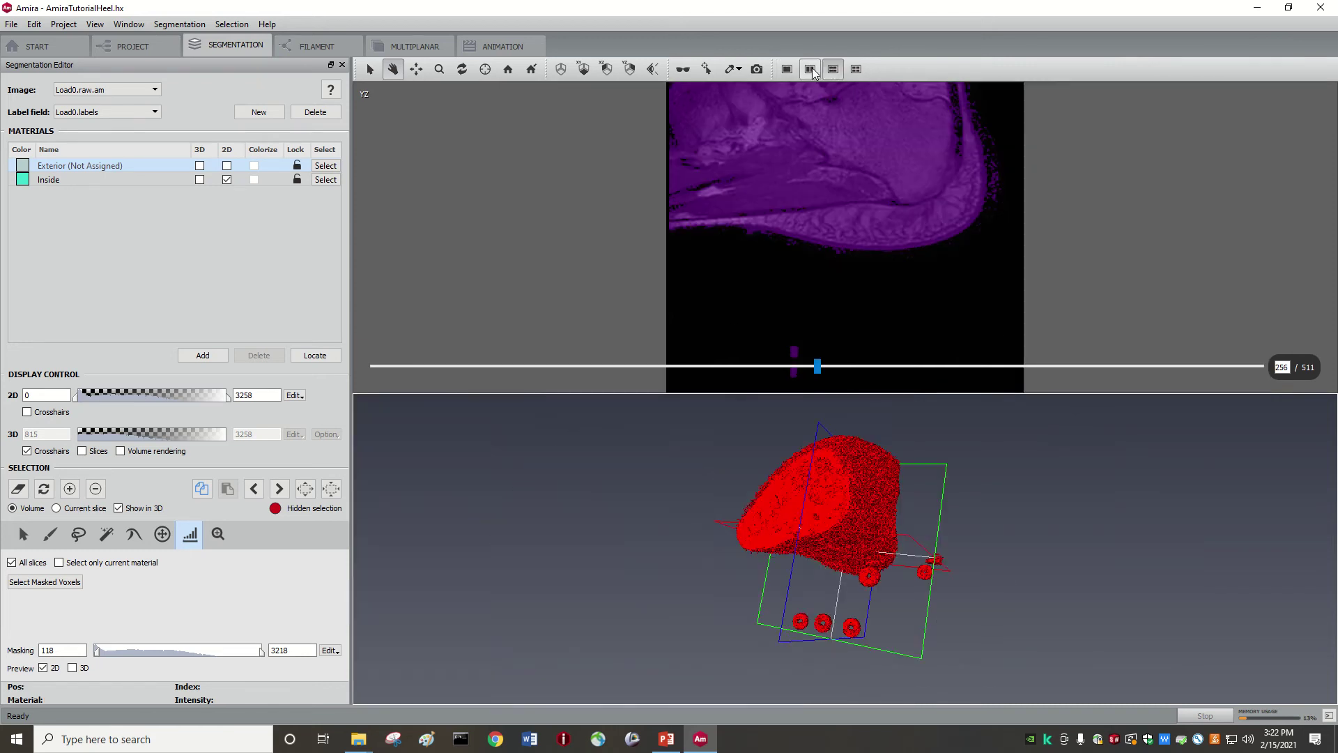
{"action": "left_click", "coordinate": [809, 69]}
{"action": "left_click", "coordinate": [790, 71]}
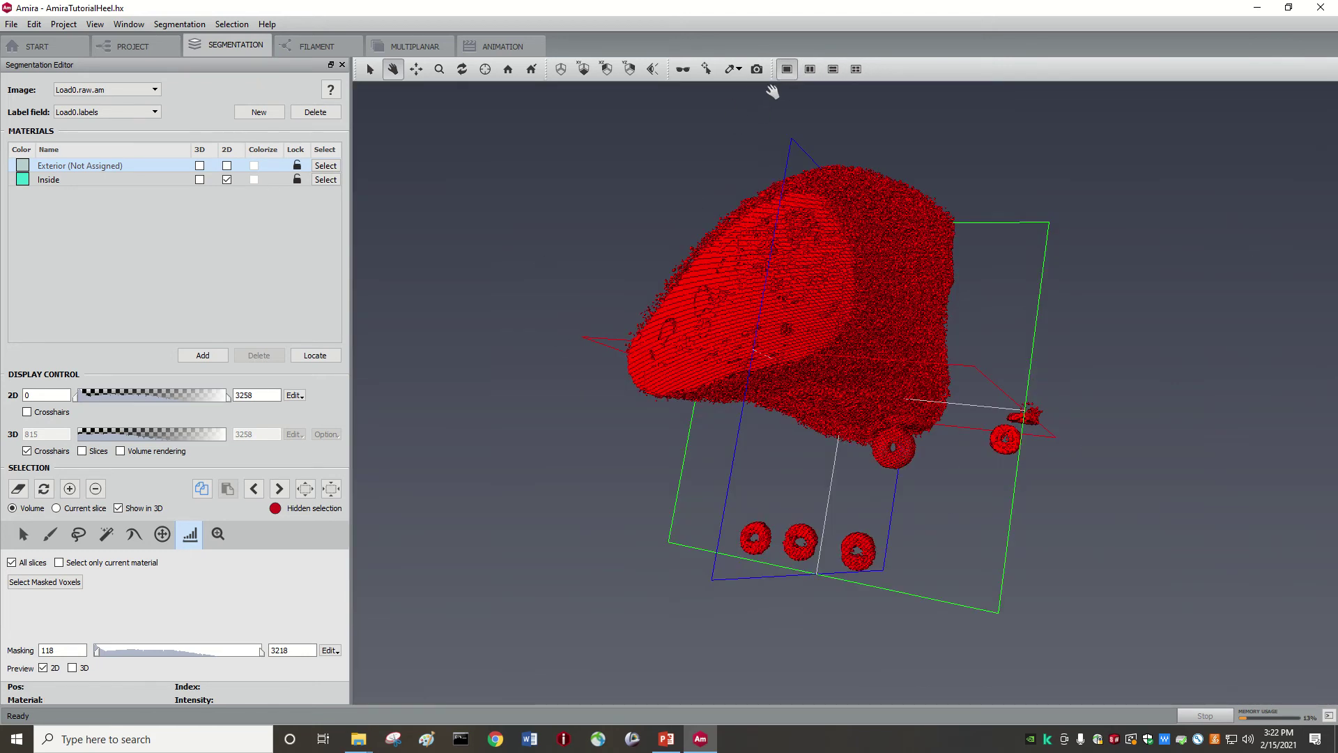
{"action": "left_click", "coordinate": [854, 70]}
{"action": "left_click", "coordinate": [759, 191]}
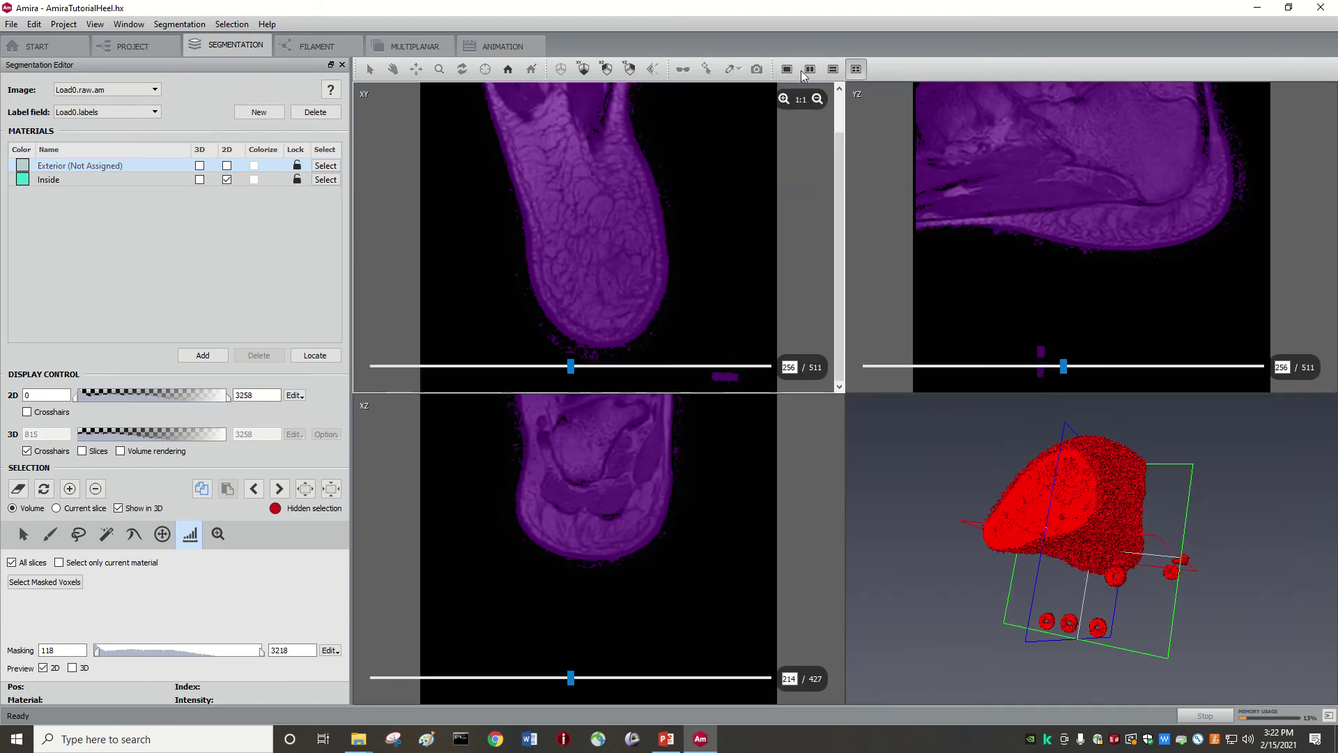
{"action": "left_click", "coordinate": [790, 70]}
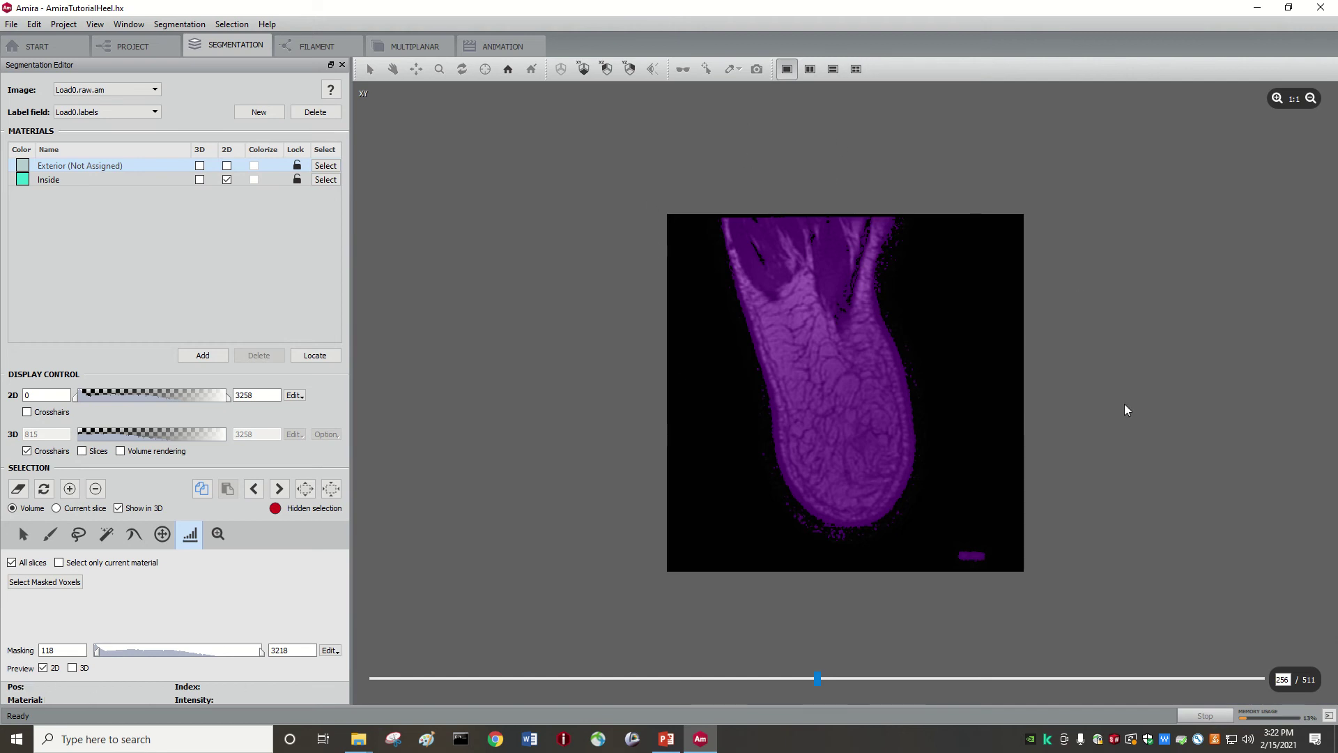
{"action": "left_click", "coordinate": [1279, 99]}
{"action": "left_click", "coordinate": [1311, 99]}
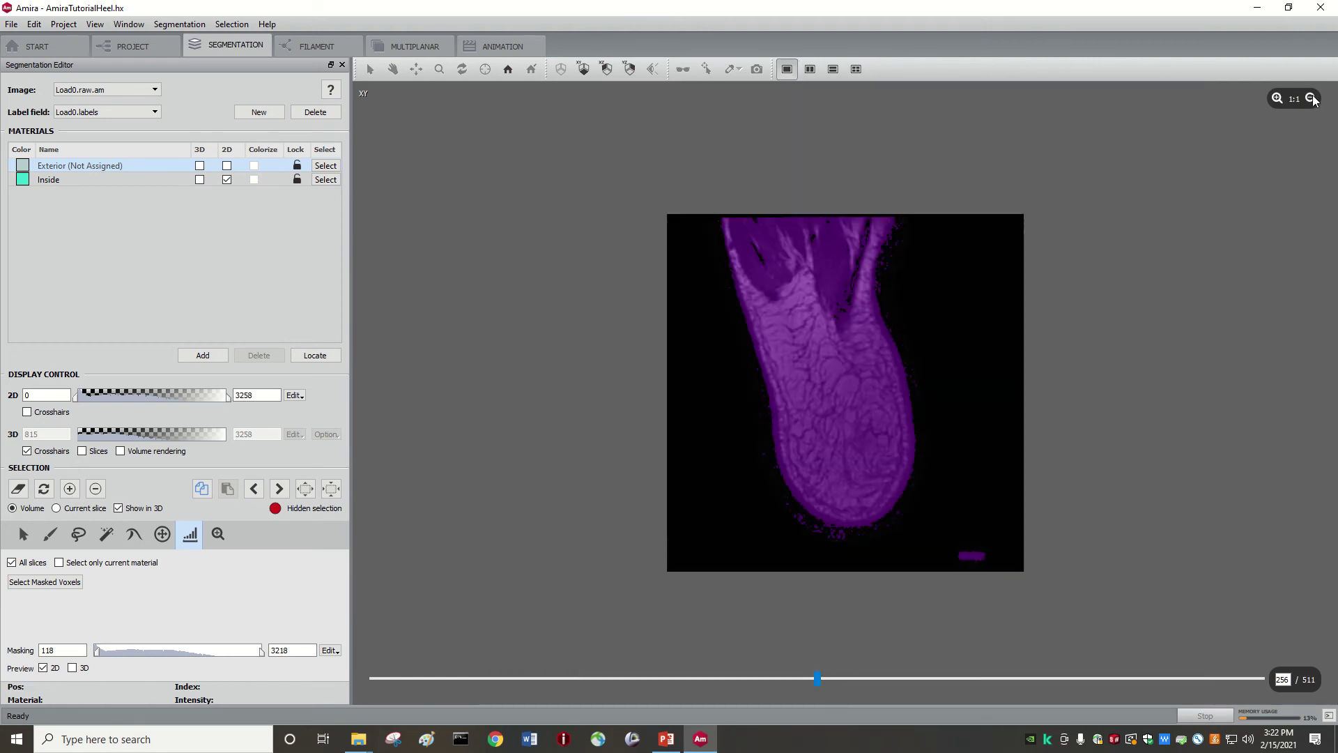
{"action": "left_click", "coordinate": [862, 70]}
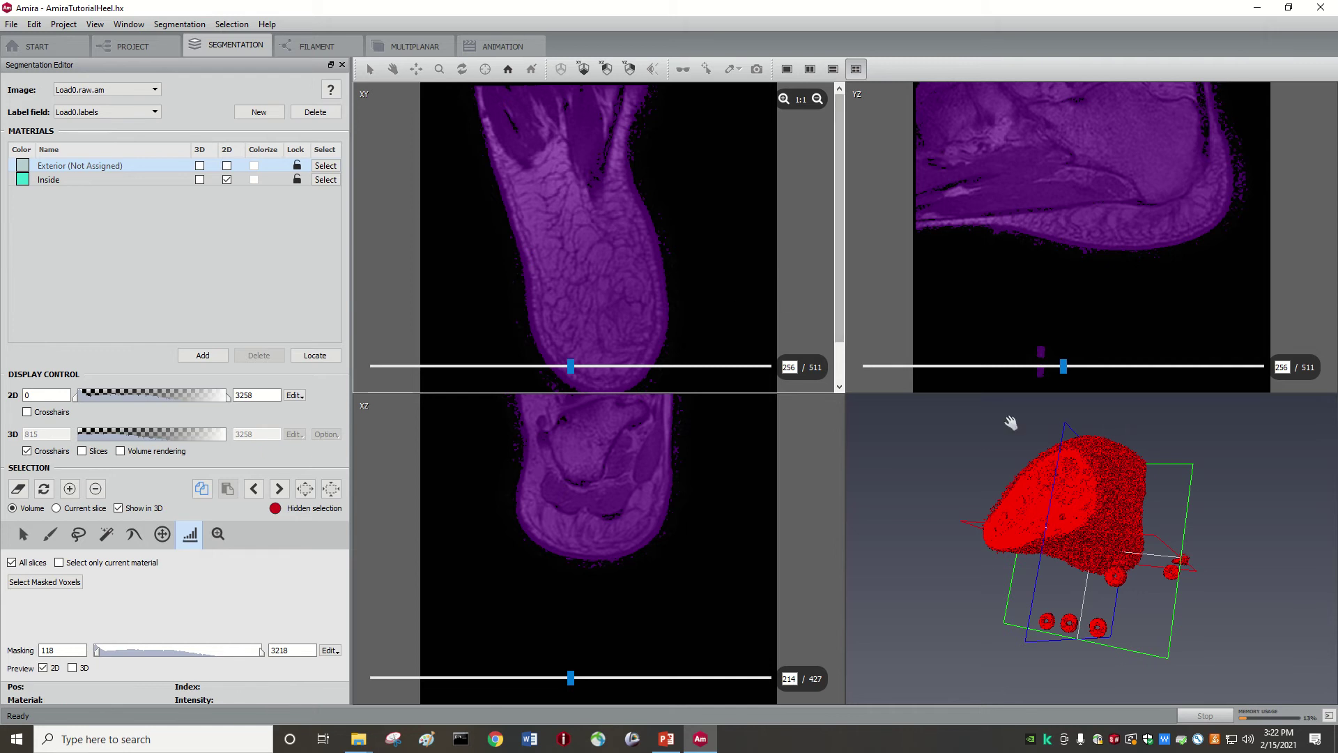
{"action": "left_click_drag", "start_coordinate": [1119, 521], "coordinate": [1144, 493]}
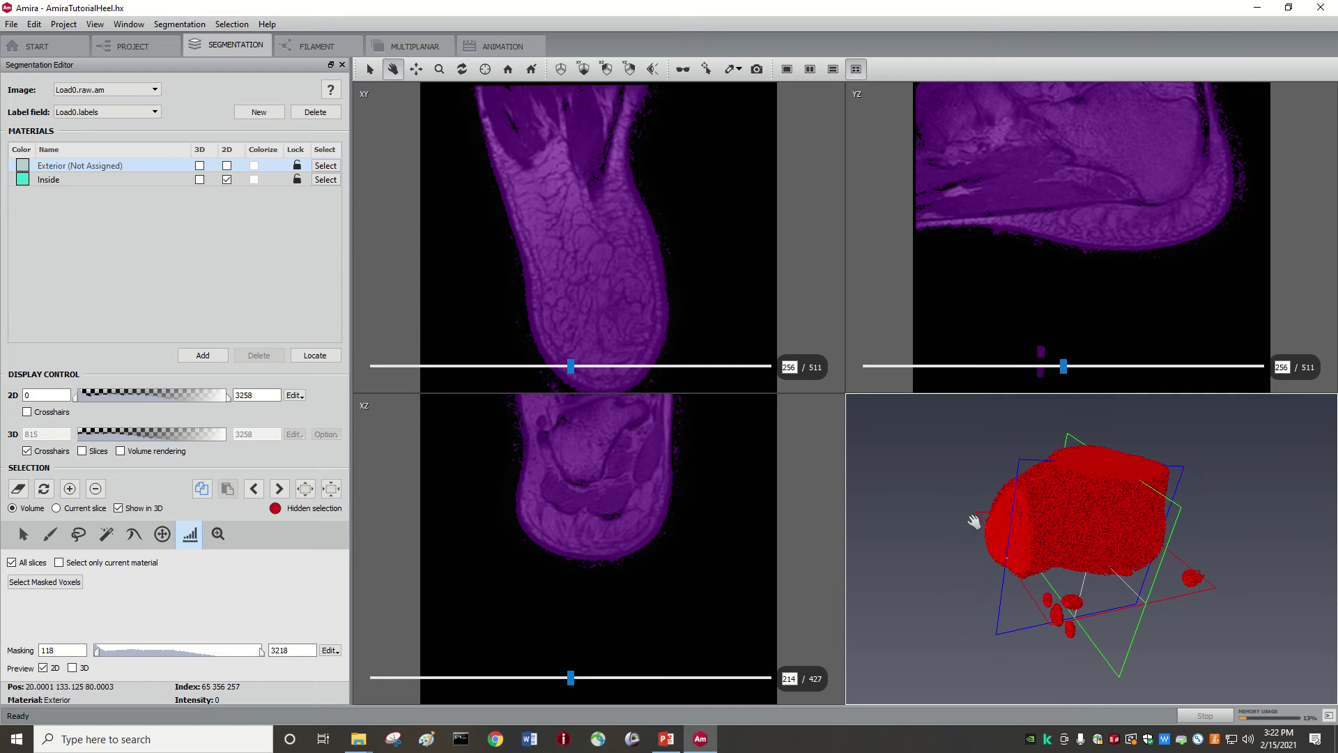
{"action": "left_click_drag", "start_coordinate": [974, 522], "coordinate": [973, 548]}
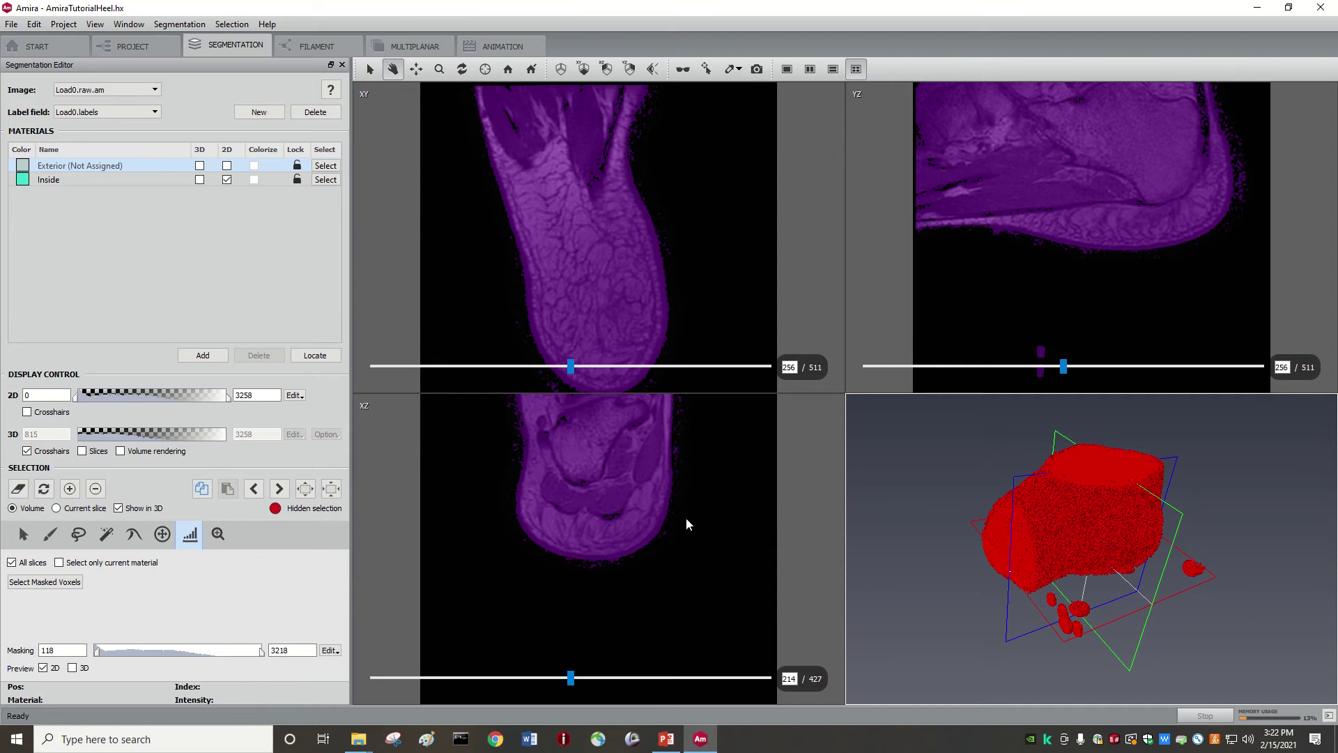
Assign the masked selection to the Inside material and display only that material in the 3D view
{"action": "left_click", "coordinate": [87, 180]}
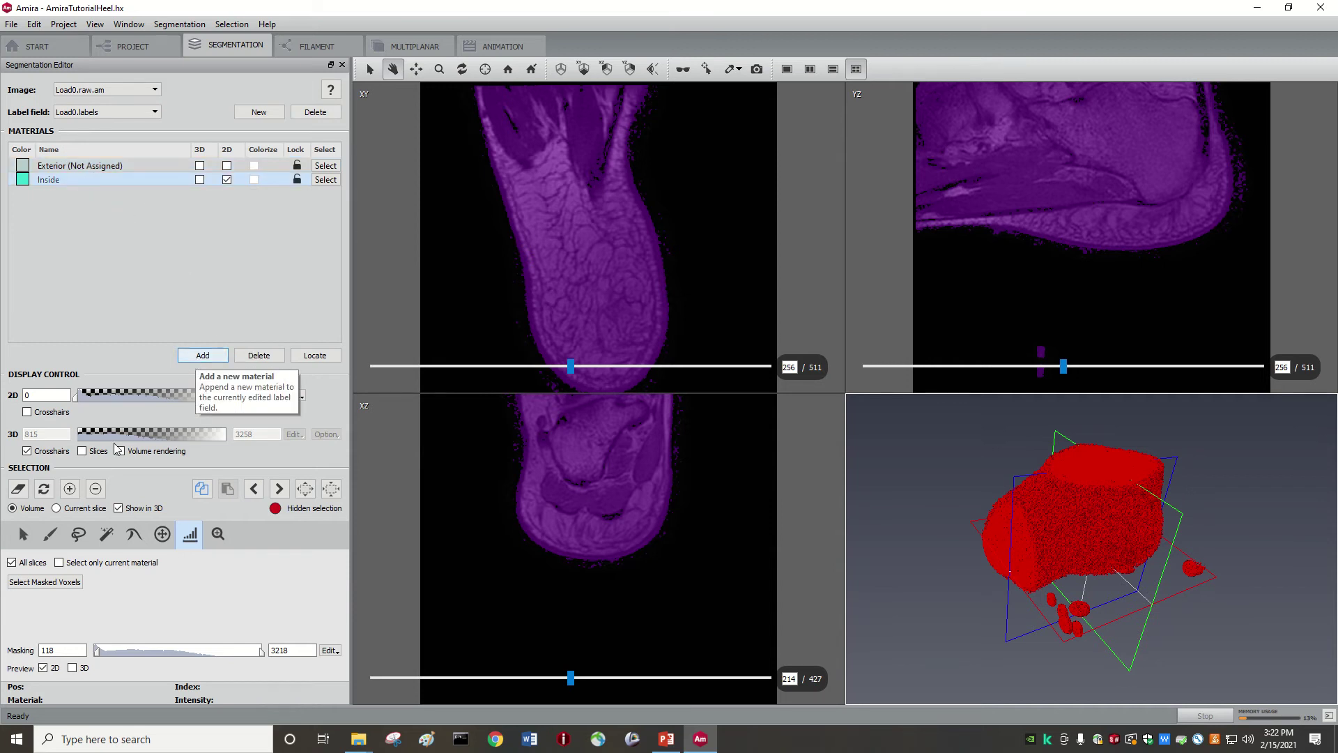
{"action": "left_click", "coordinate": [69, 489]}
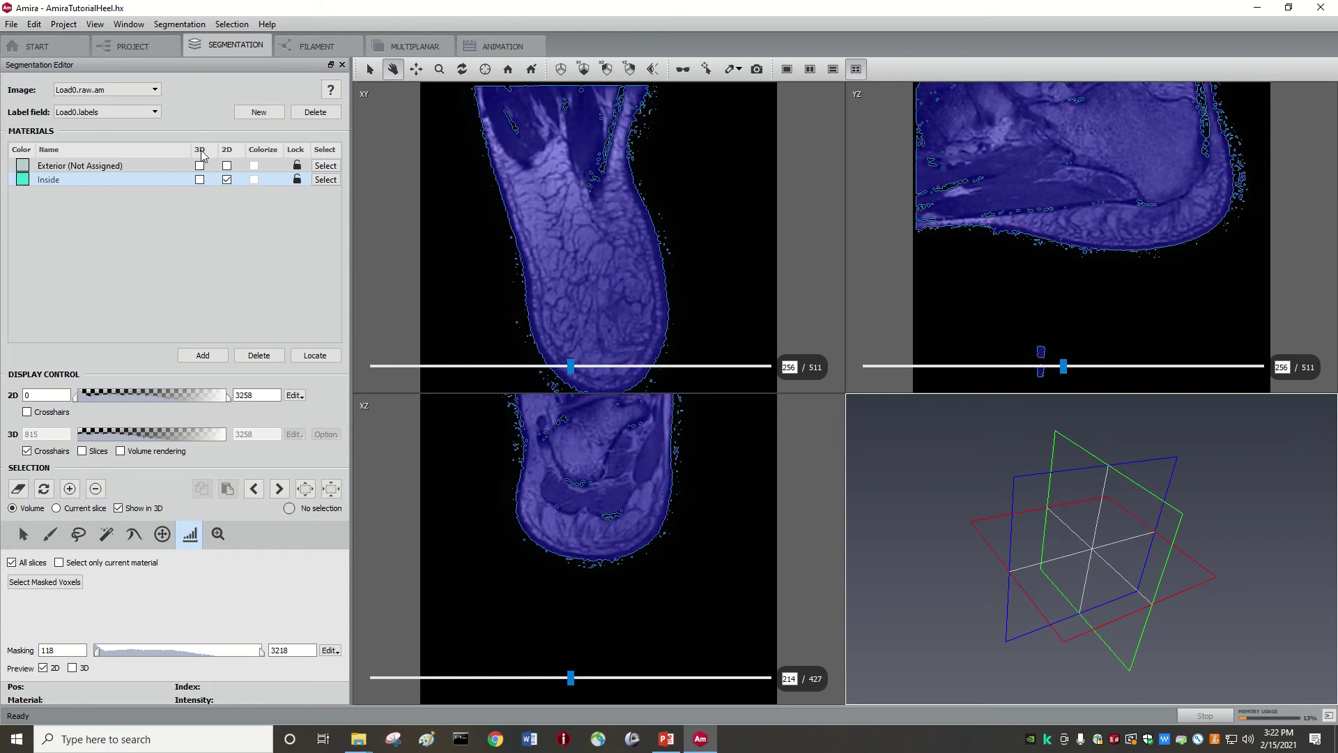
{"action": "left_click", "coordinate": [199, 180]}
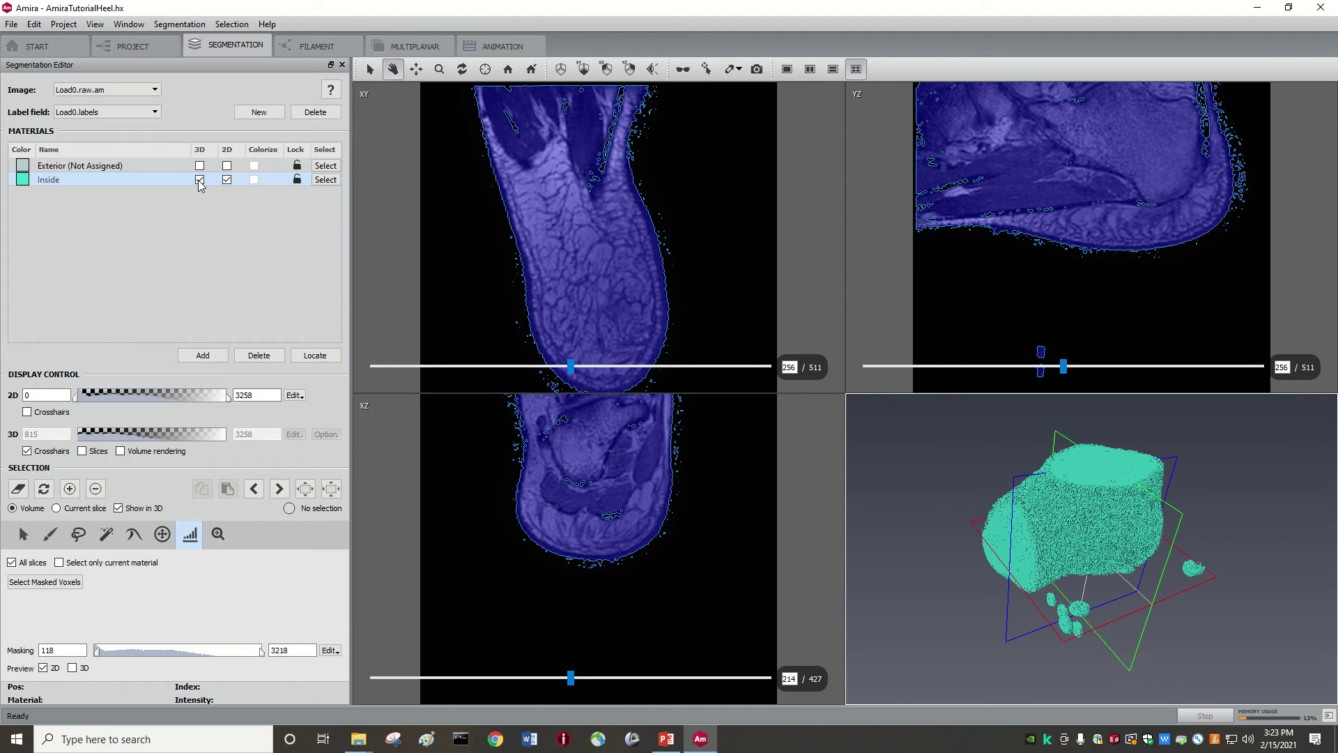
{"action": "left_click", "coordinate": [199, 180]}
{"action": "left_click", "coordinate": [200, 166]}
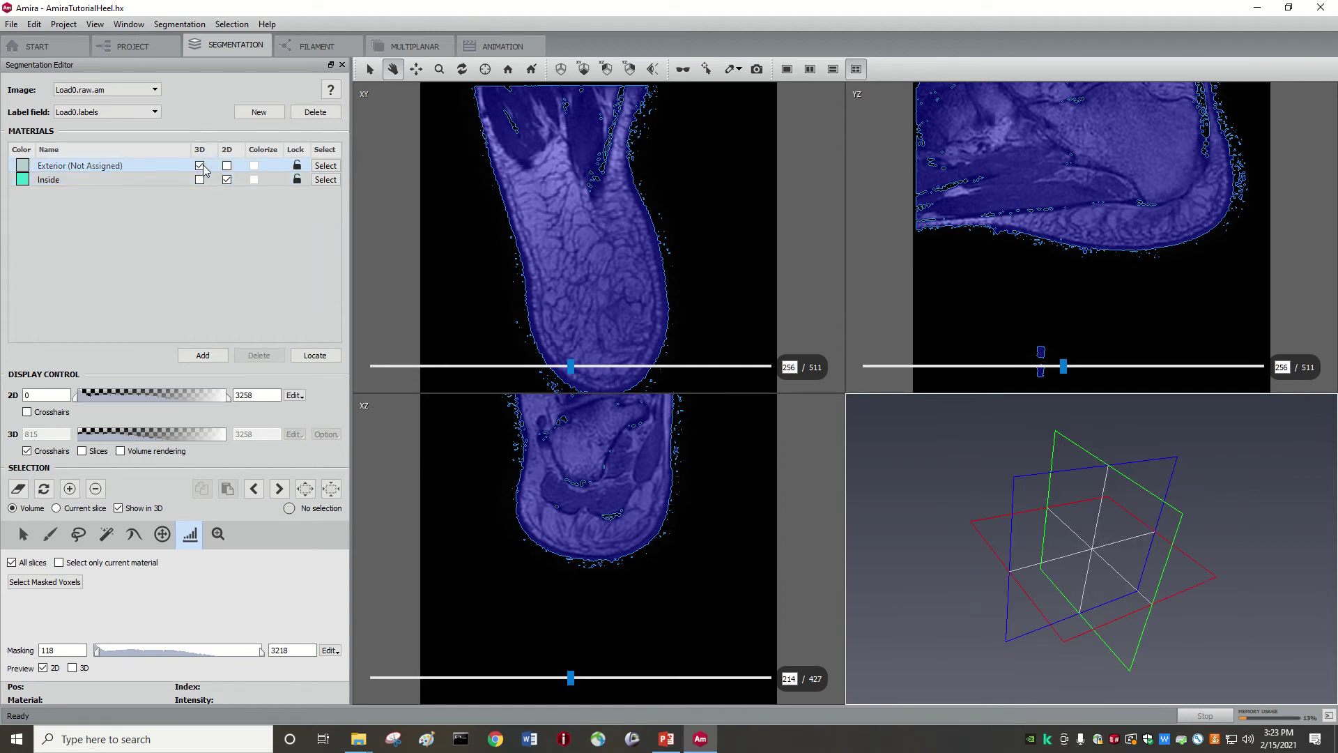
{"action": "left_click", "coordinate": [199, 180]}
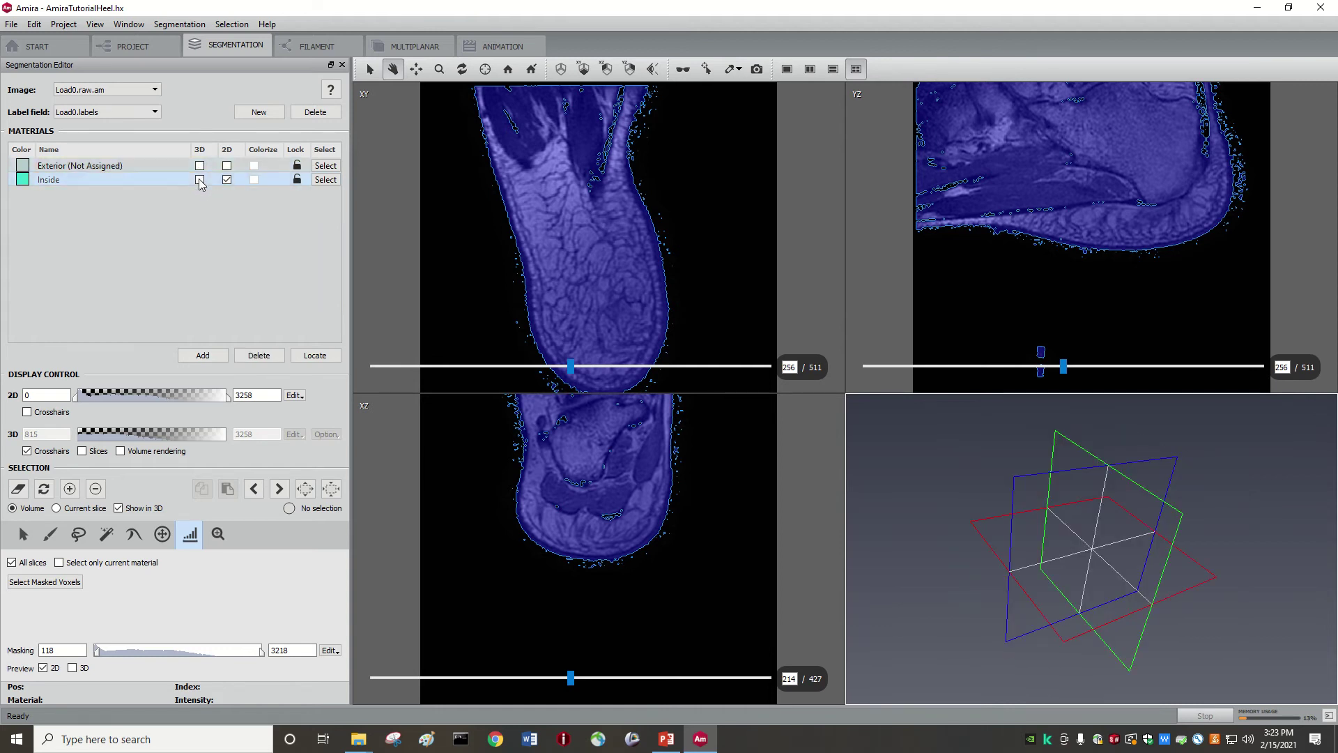
{"action": "left_click_drag", "start_coordinate": [1095, 550], "coordinate": [1050, 537]}
{"action": "scroll", "coordinate": [1049, 536], "scroll_direction": "up", "scroll_amount": 10}
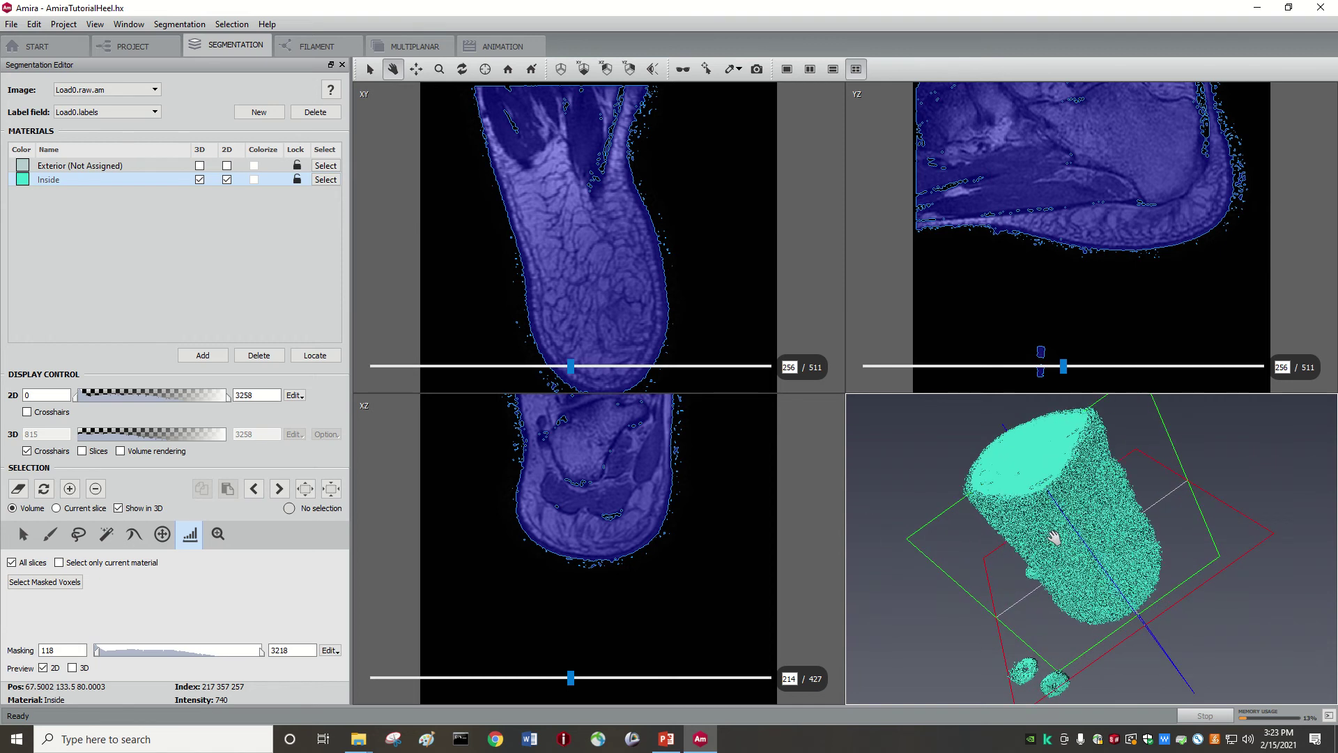
{"action": "left_click_drag", "start_coordinate": [1152, 514], "coordinate": [1054, 547]}
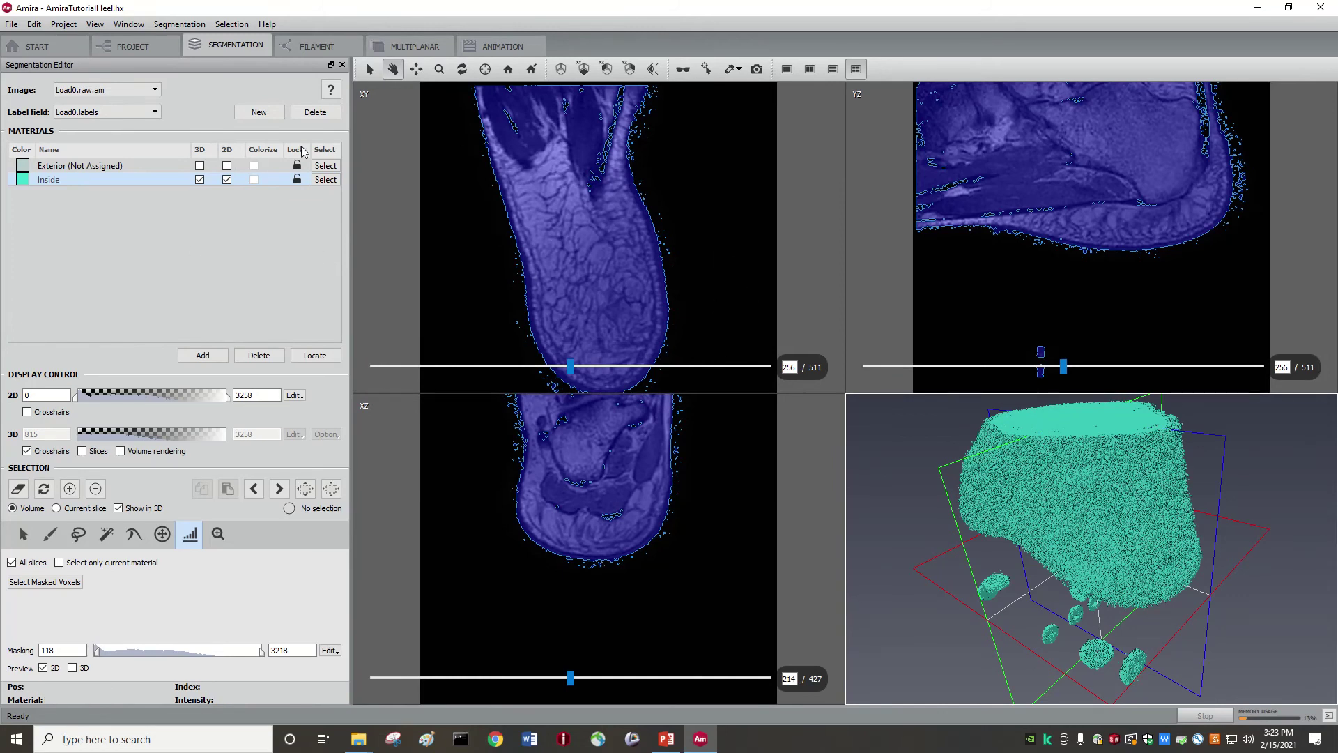
Set up the Remove islands filter for connected regions smaller than 40 voxels, applied to all slices
{"action": "left_click", "coordinate": [223, 27]}
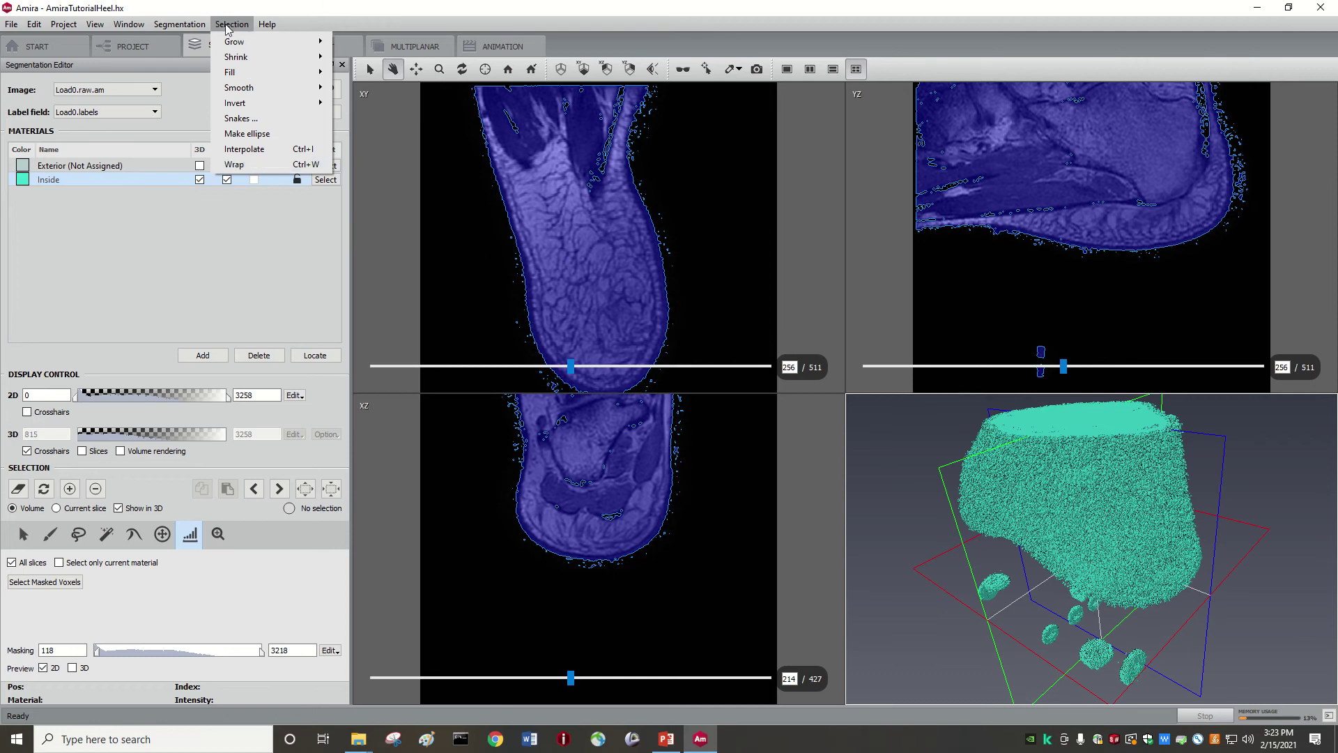
{"action": "mouse_move", "coordinate": [189, 25]}
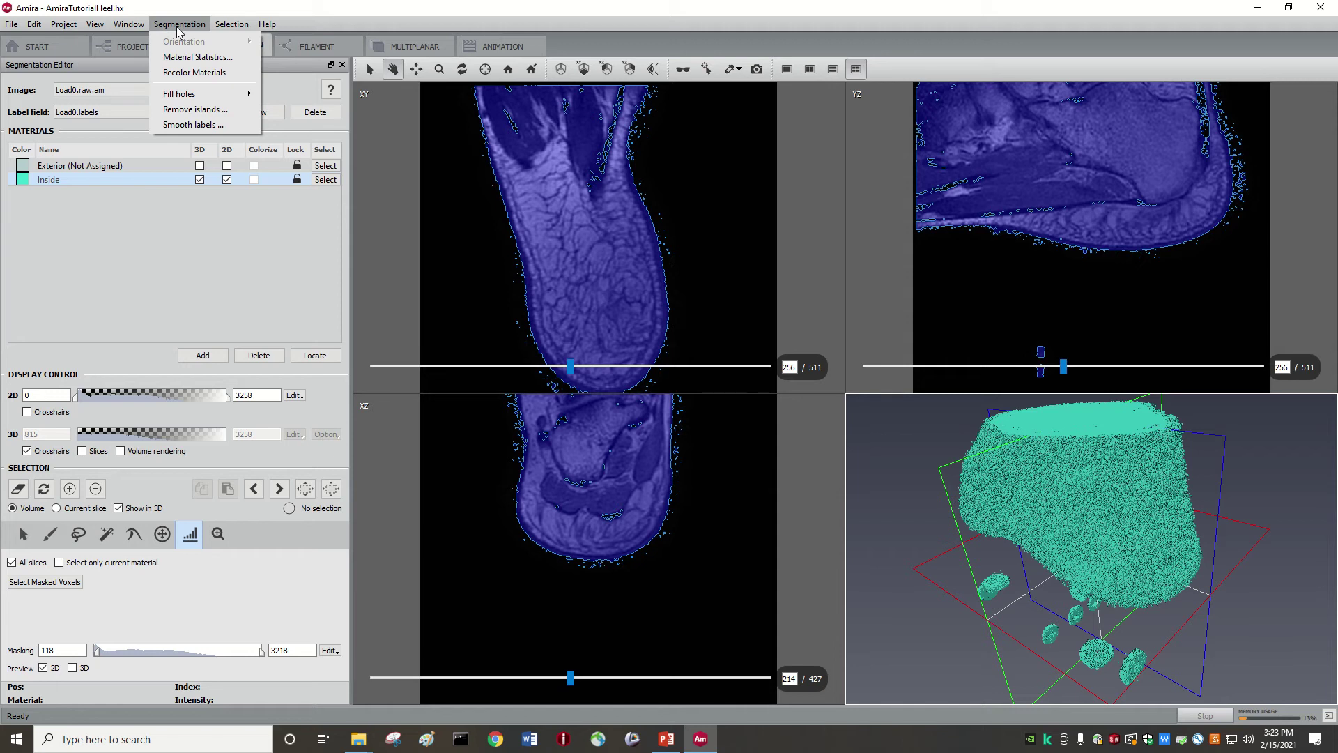
{"action": "left_click", "coordinate": [199, 112]}
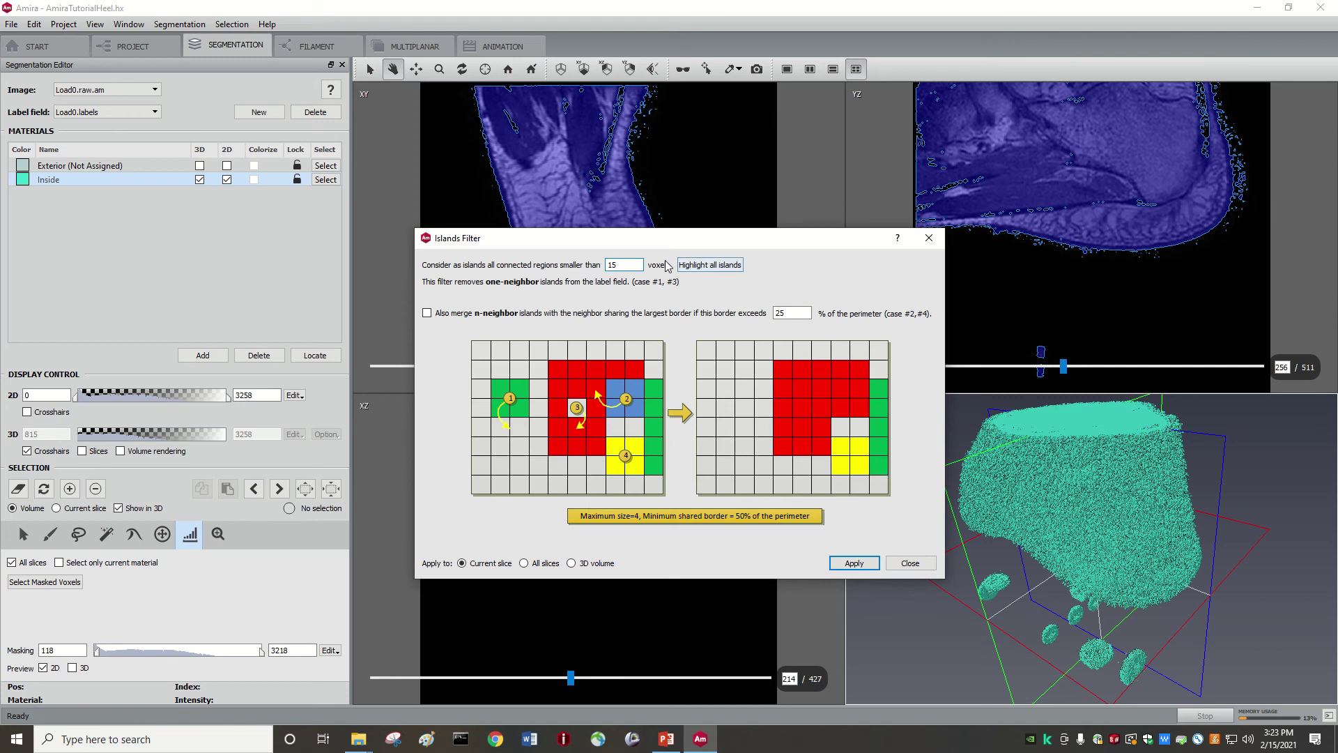
{"action": "double_click", "coordinate": [613, 265]}
{"action": "left_click", "coordinate": [615, 268]}
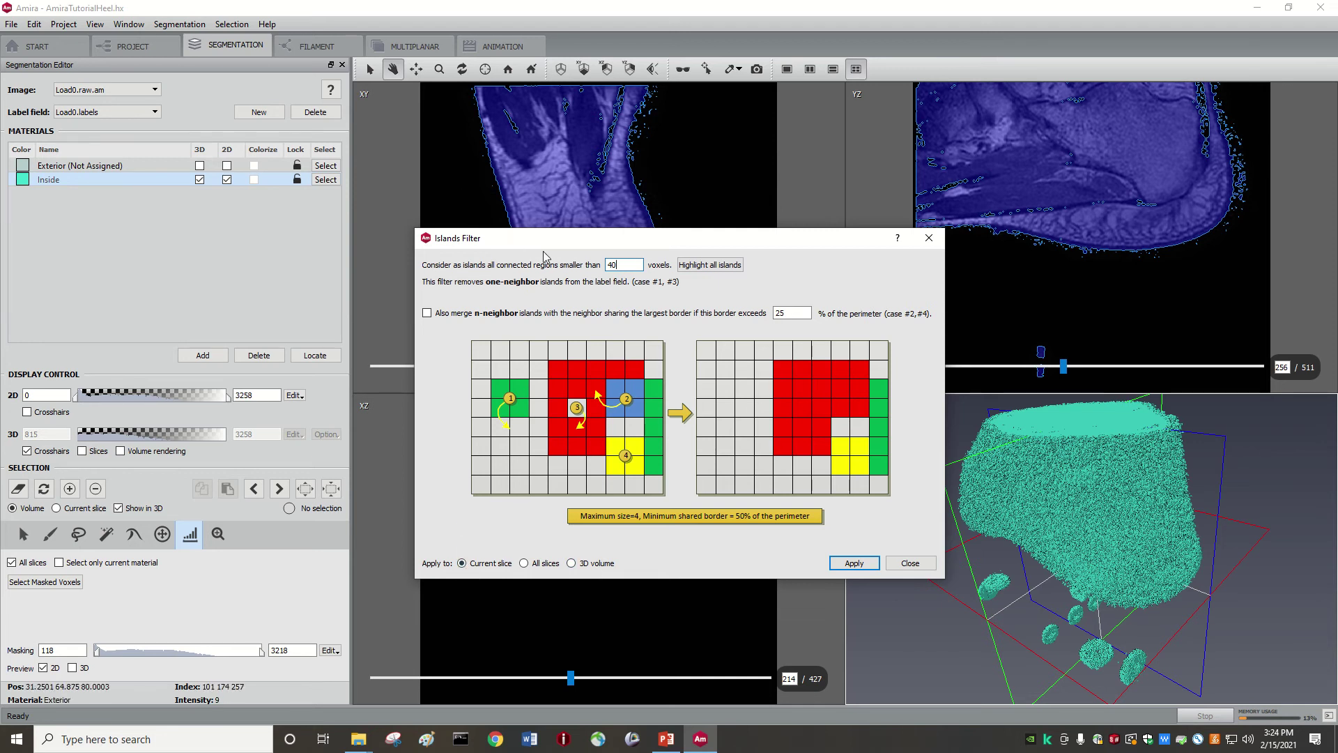
{"action": "left_click_drag", "start_coordinate": [515, 242], "coordinate": [882, 368]}
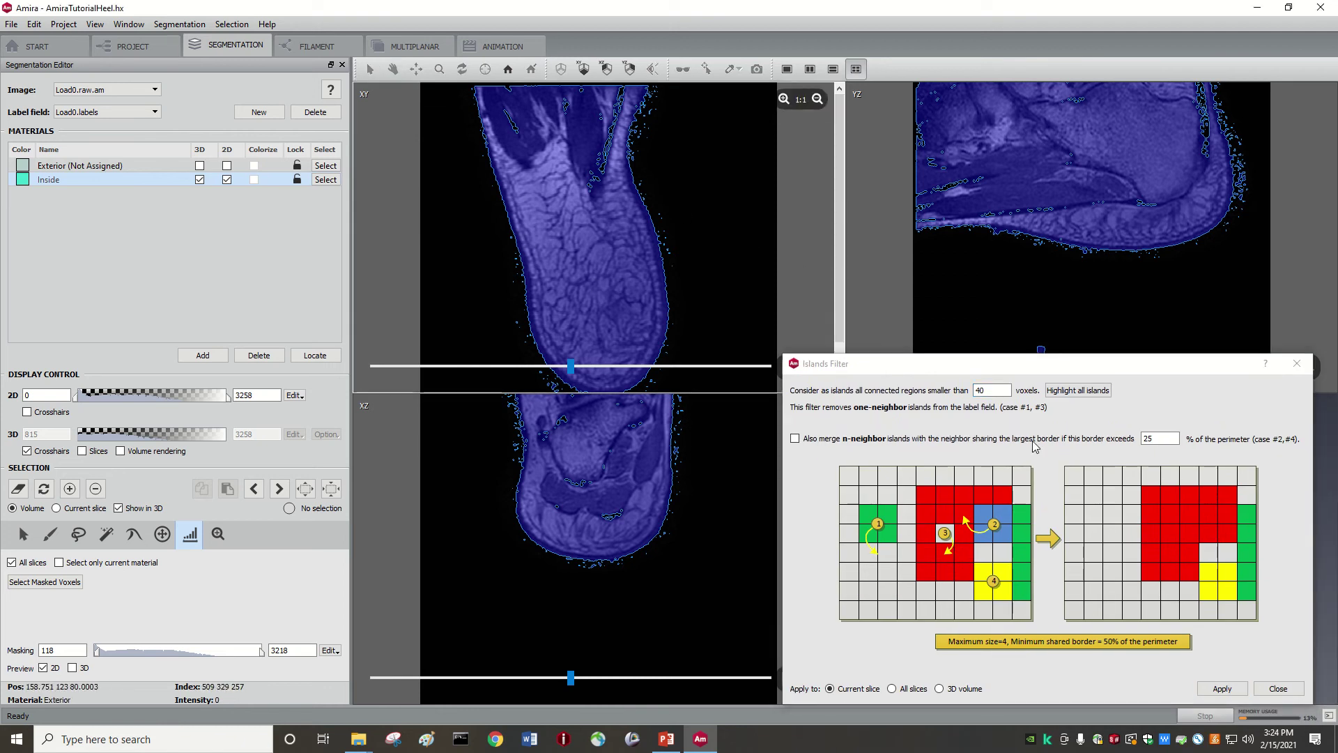
{"action": "left_click_drag", "start_coordinate": [1033, 363], "coordinate": [949, 239]}
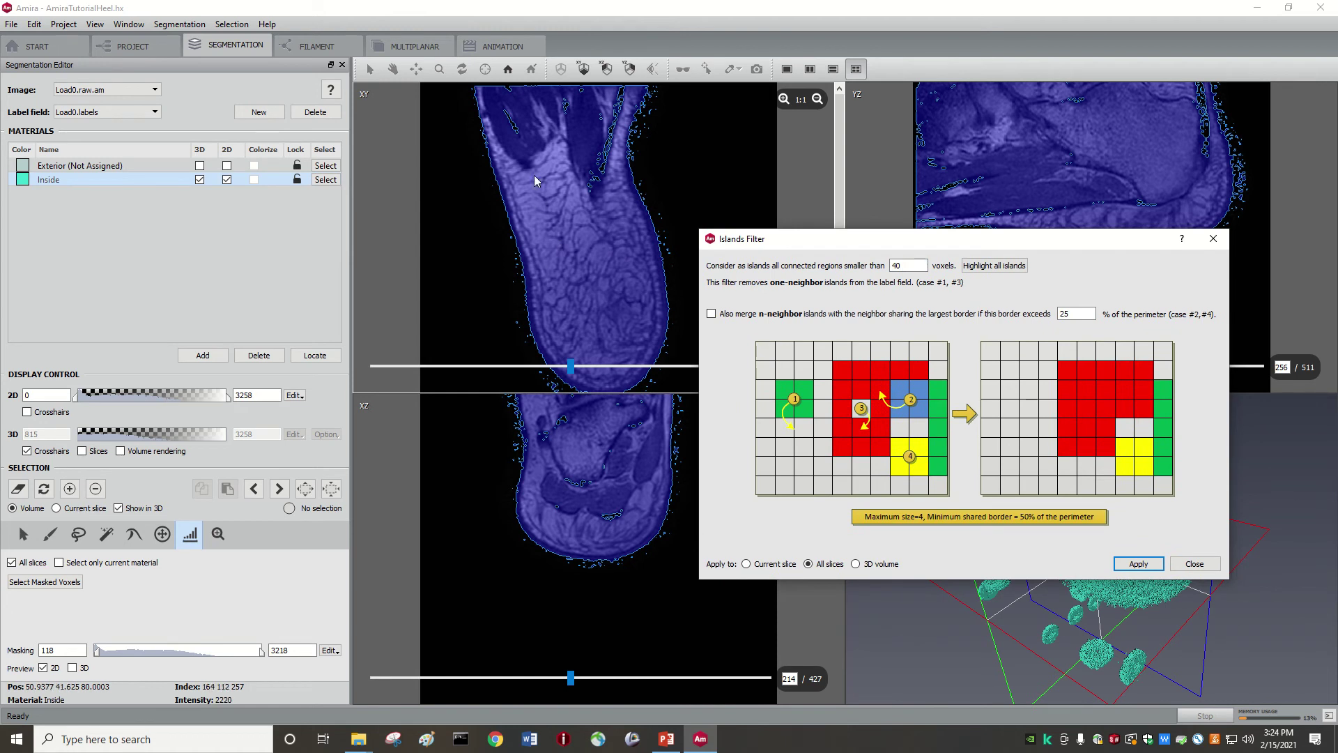
Check the stray islands in the XY and XZ slices, and run the islands filter on the labels
{"action": "scroll", "coordinate": [622, 261], "scroll_direction": "down", "scroll_amount": 3}
{"action": "scroll", "coordinate": [620, 262], "scroll_direction": "up", "scroll_amount": 3}
{"action": "left_click", "coordinate": [398, 493]}
{"action": "scroll", "coordinate": [399, 494], "scroll_direction": "up", "scroll_amount": 5}
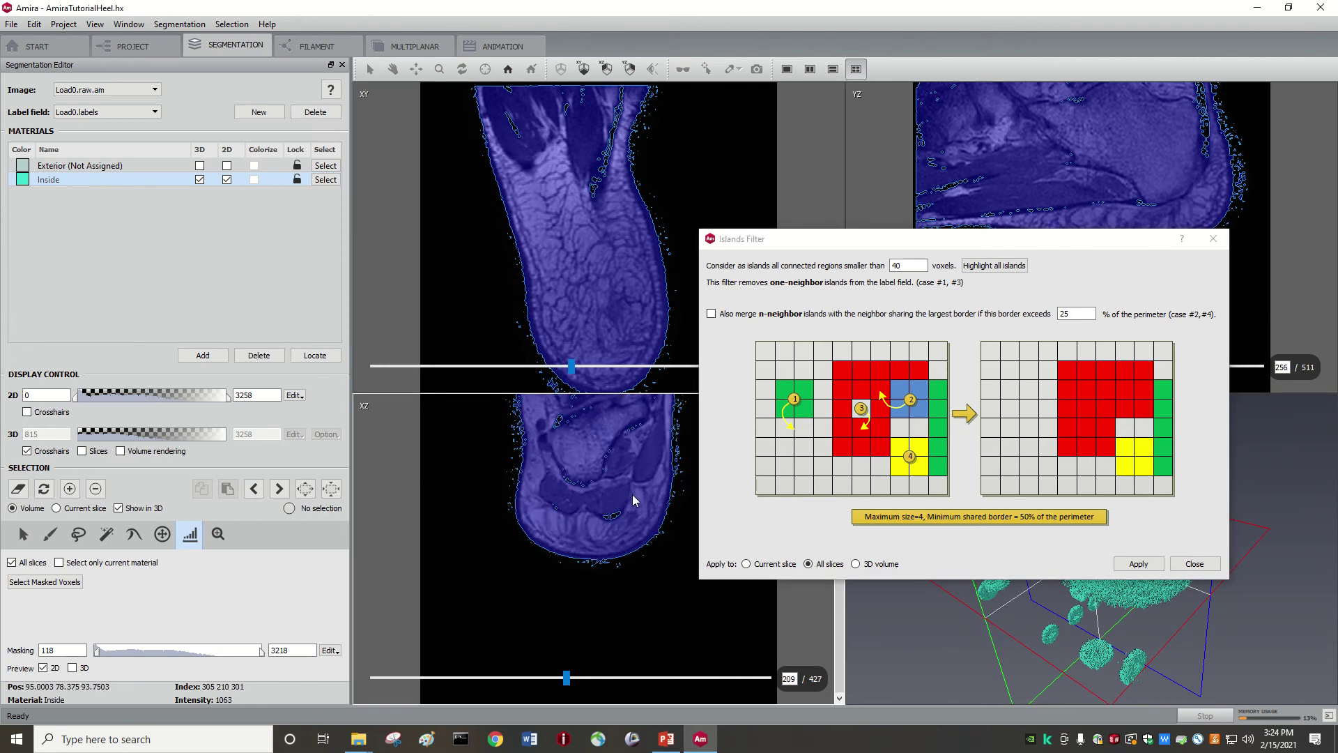
{"action": "scroll", "coordinate": [633, 496], "scroll_direction": "down", "scroll_amount": 9}
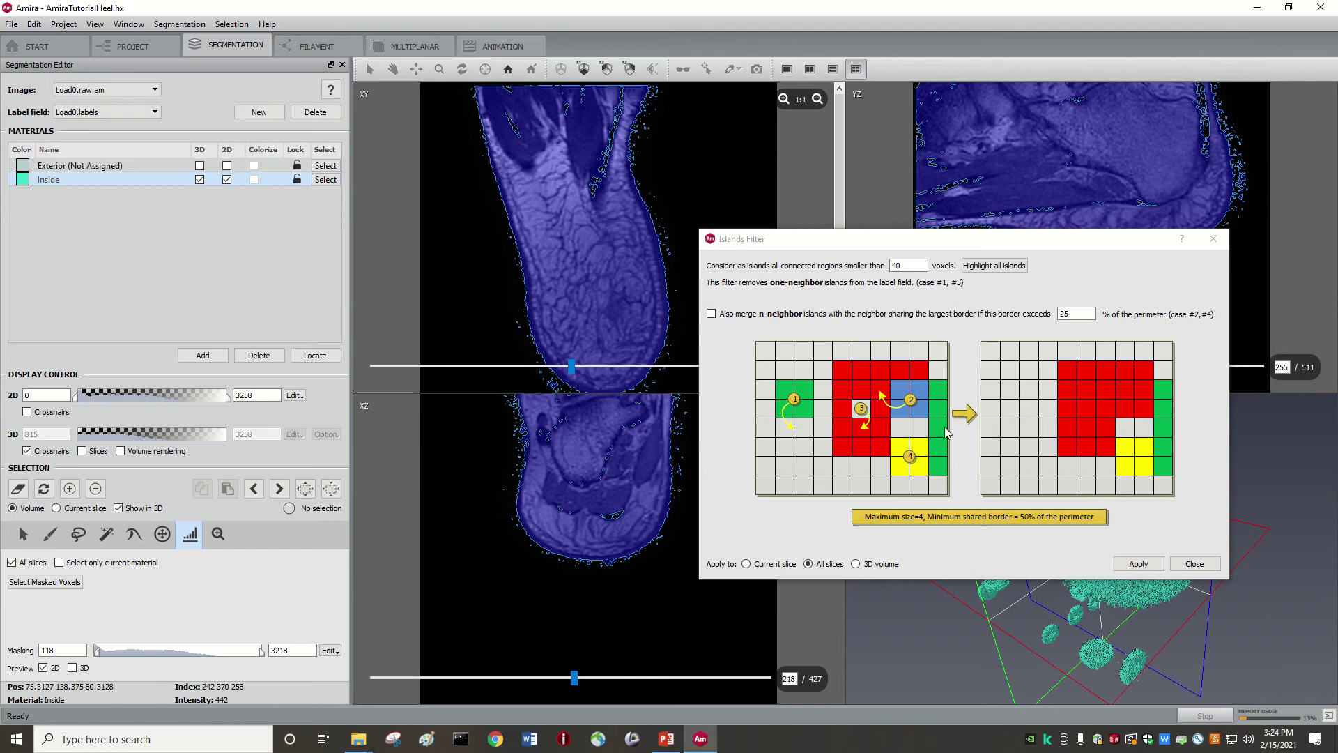
{"action": "left_click", "coordinate": [1134, 564]}
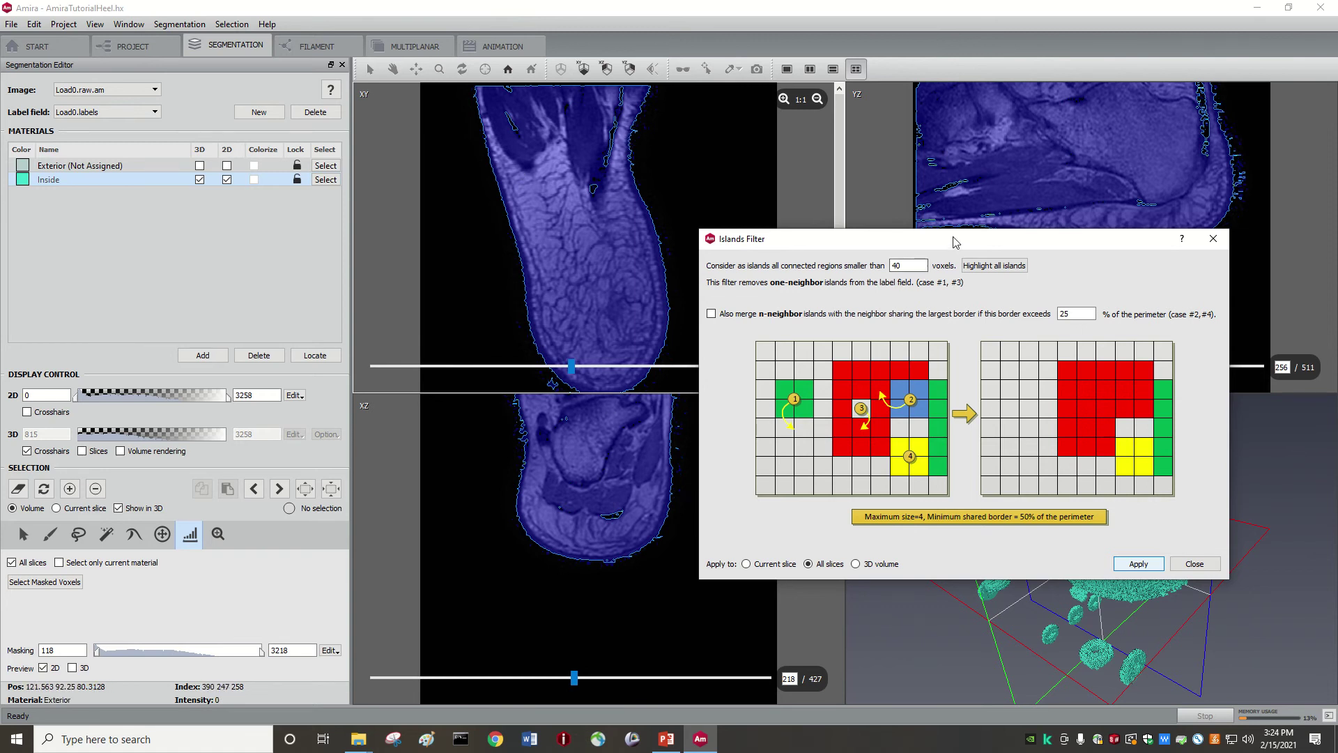
{"action": "left_click_drag", "start_coordinate": [943, 242], "coordinate": [482, 159]}
{"action": "left_click", "coordinate": [891, 230]}
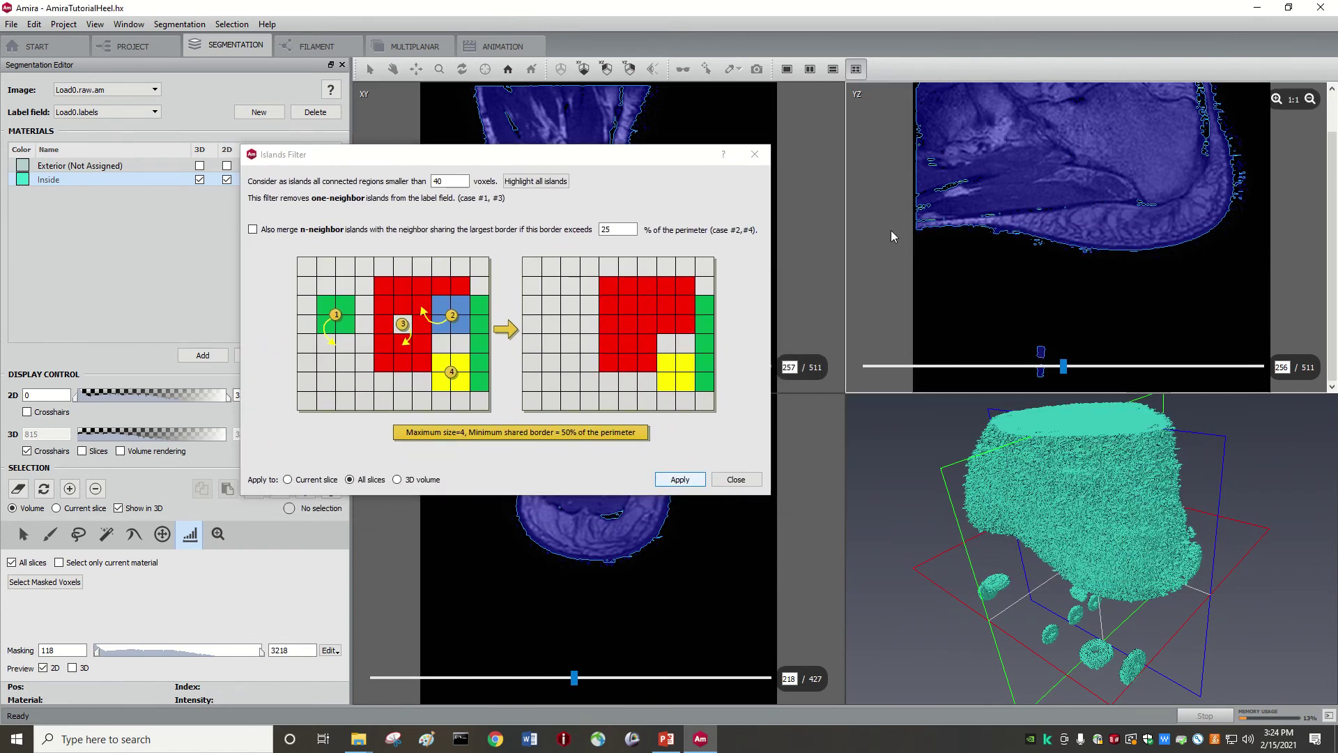
Apply the 40-voxel islands filter to all slices in the YZ and XZ orientations, close the filter, and check the YZ slices
{"action": "left_click", "coordinate": [680, 479]}
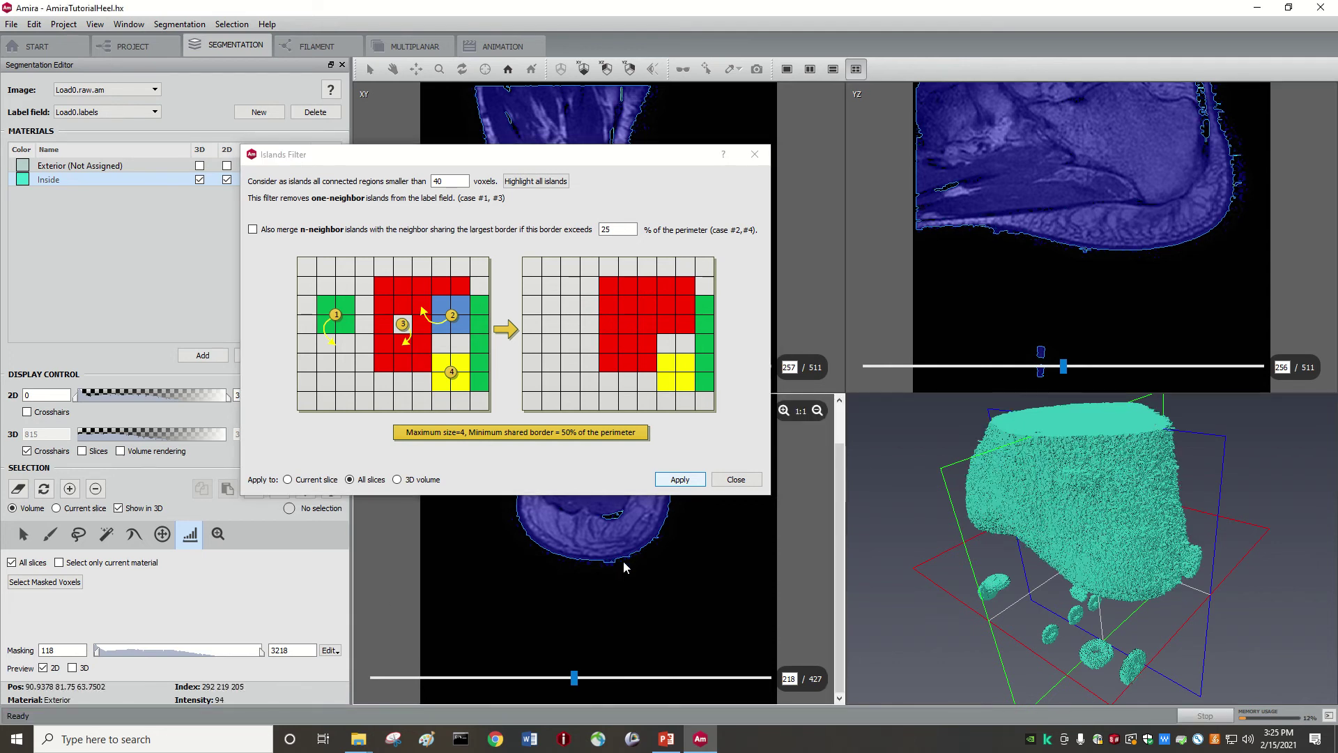
{"action": "left_click", "coordinate": [679, 480]}
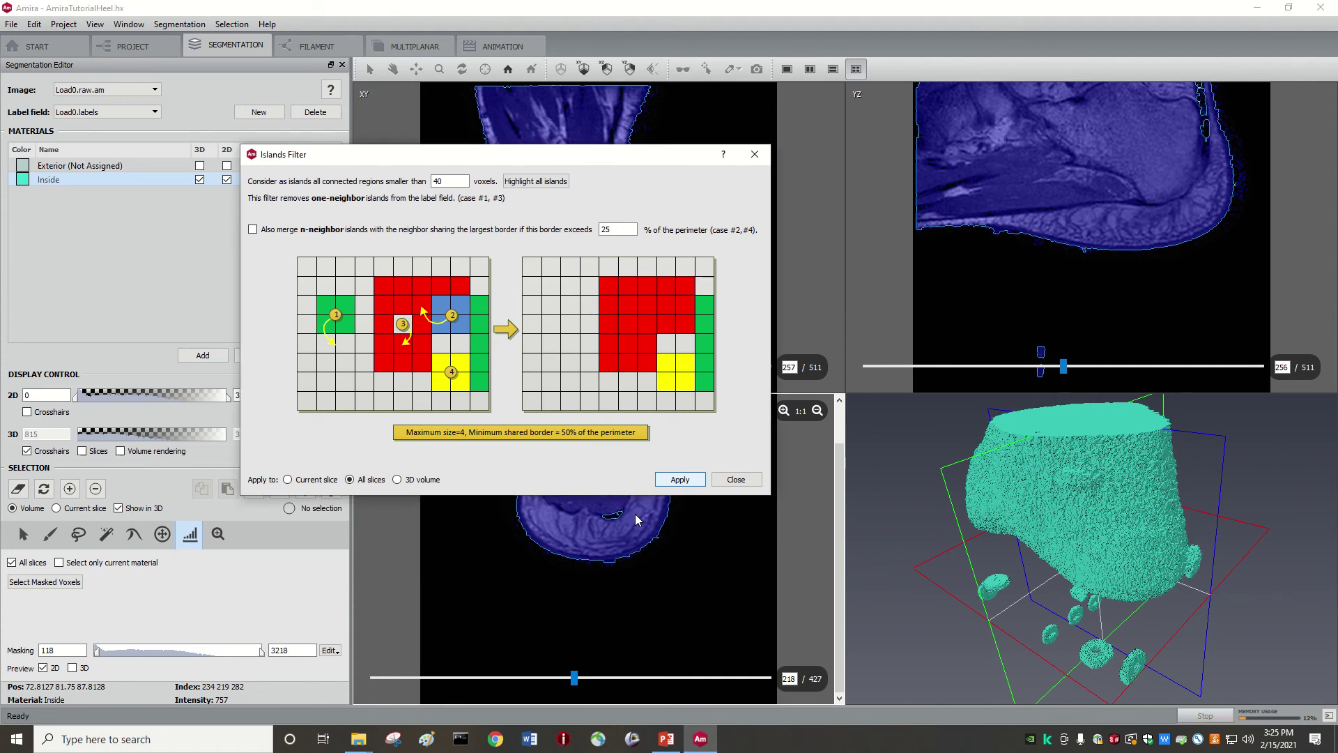
{"action": "left_click_drag", "start_coordinate": [617, 159], "coordinate": [924, 262]}
{"action": "left_click", "coordinate": [1031, 250]}
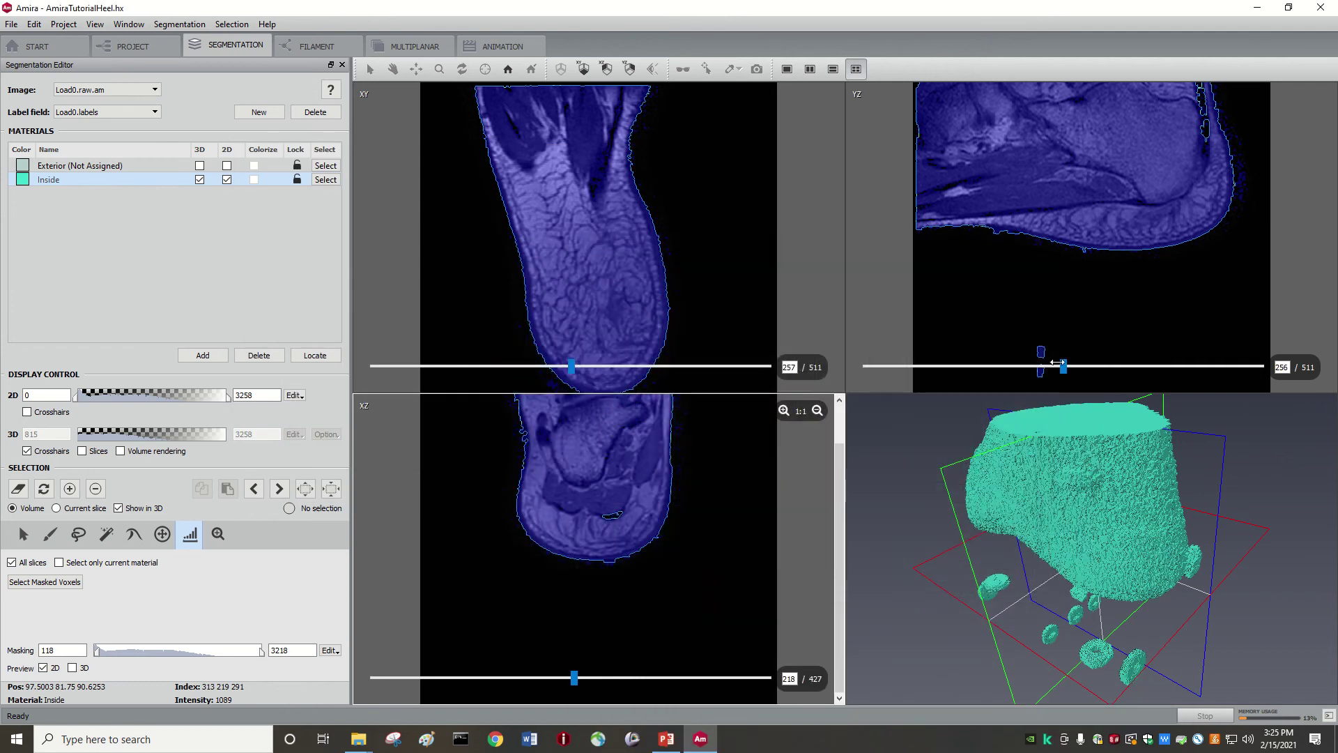
{"action": "left_click_drag", "start_coordinate": [1063, 372], "coordinate": [996, 365]}
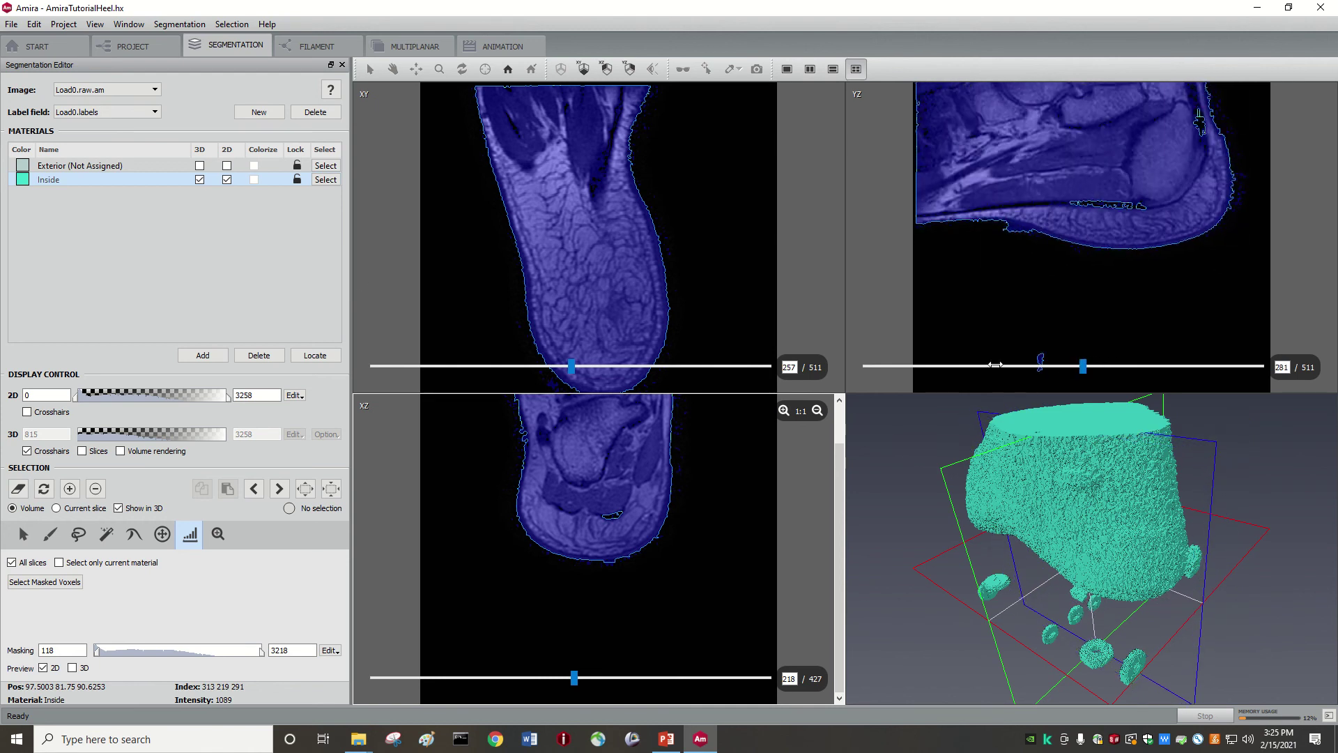
Run the Remove islands filter on the 3D volume for connected regions smaller than 500 voxels
{"action": "left_click", "coordinate": [179, 24]}
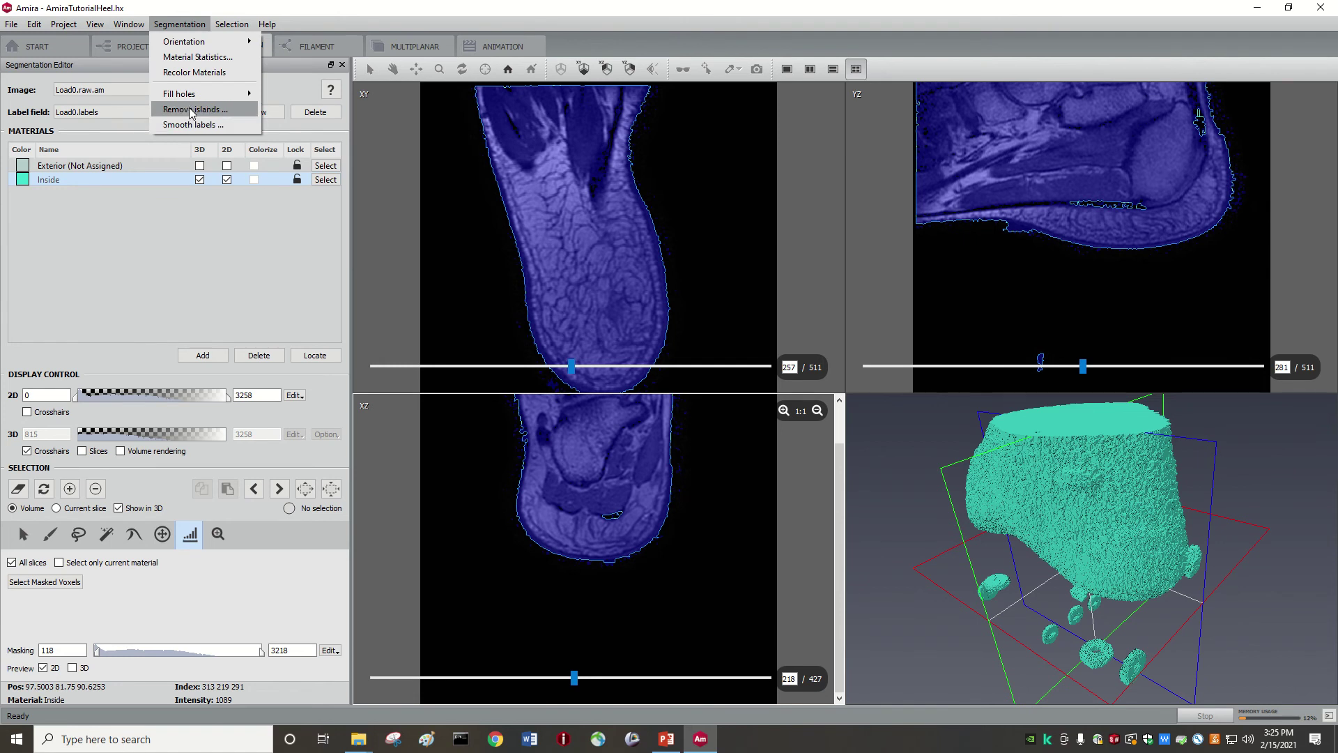
{"action": "left_click", "coordinate": [191, 110]}
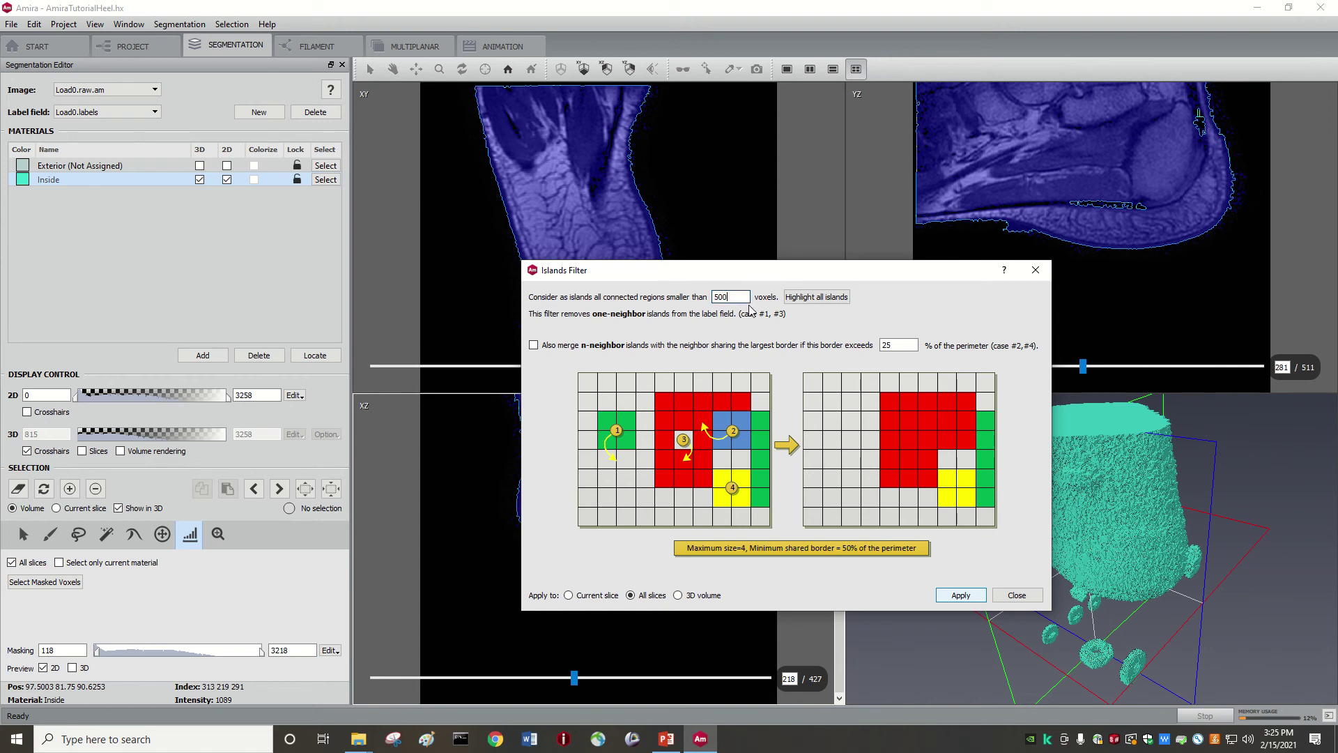
{"action": "left_click", "coordinate": [677, 597]}
{"action": "left_click", "coordinate": [967, 597]}
{"action": "left_click", "coordinate": [971, 599]}
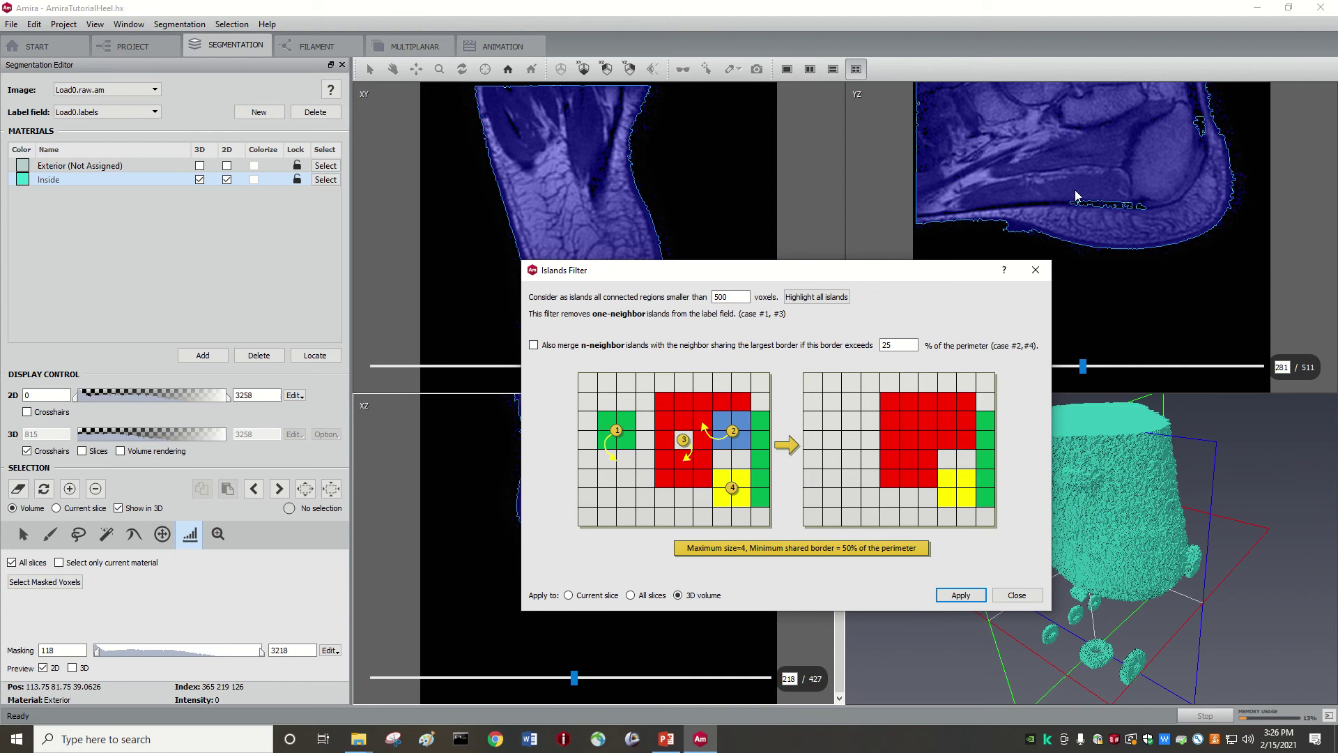
Raise the island size limit to 900 voxels and apply the filter to the 3D volume
{"action": "double_click", "coordinate": [731, 296]}
{"action": "left_click", "coordinate": [961, 598]}
{"action": "left_click_drag", "start_coordinate": [934, 276], "coordinate": [781, 285]}
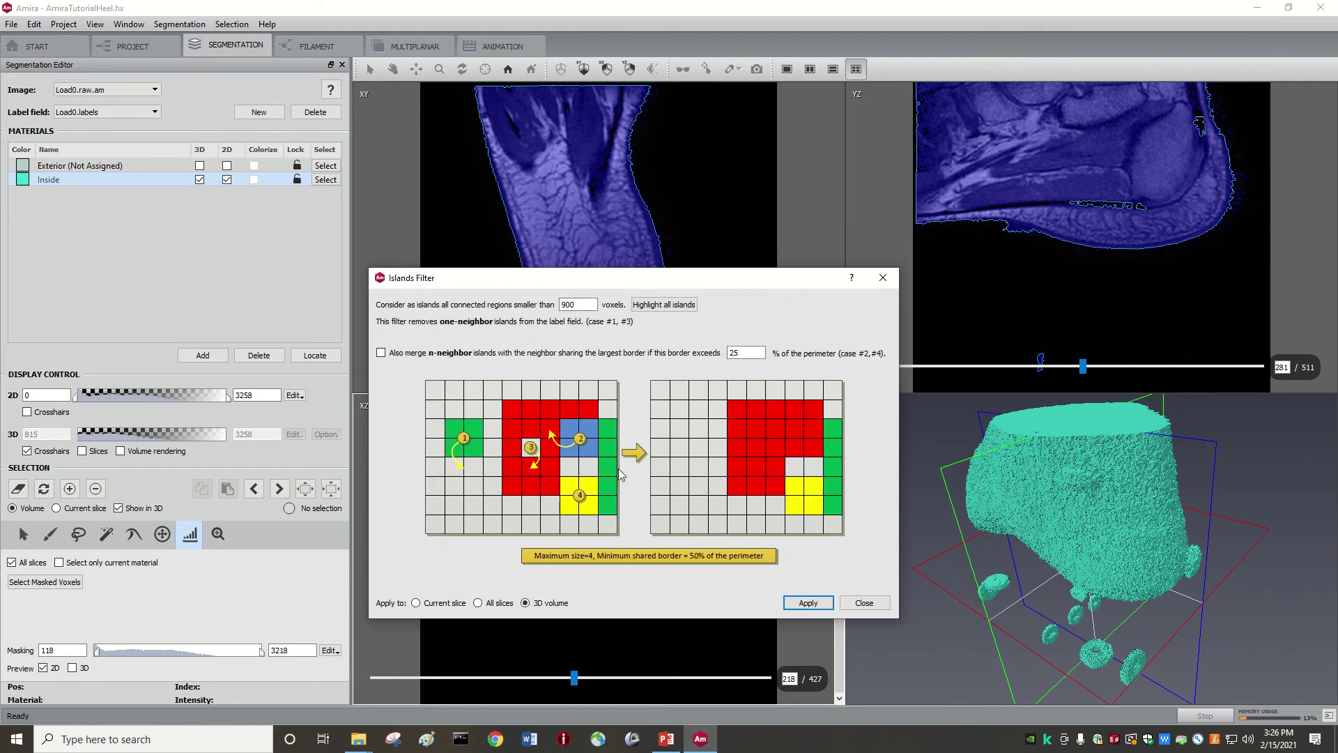
Apply the islands filter to the 3D volume at 2000 voxels, inspect the remaining islands in 3D, and close the filter
{"action": "double_click", "coordinate": [579, 305]}
{"action": "left_click_drag", "start_coordinate": [1142, 673], "coordinate": [1012, 471]}
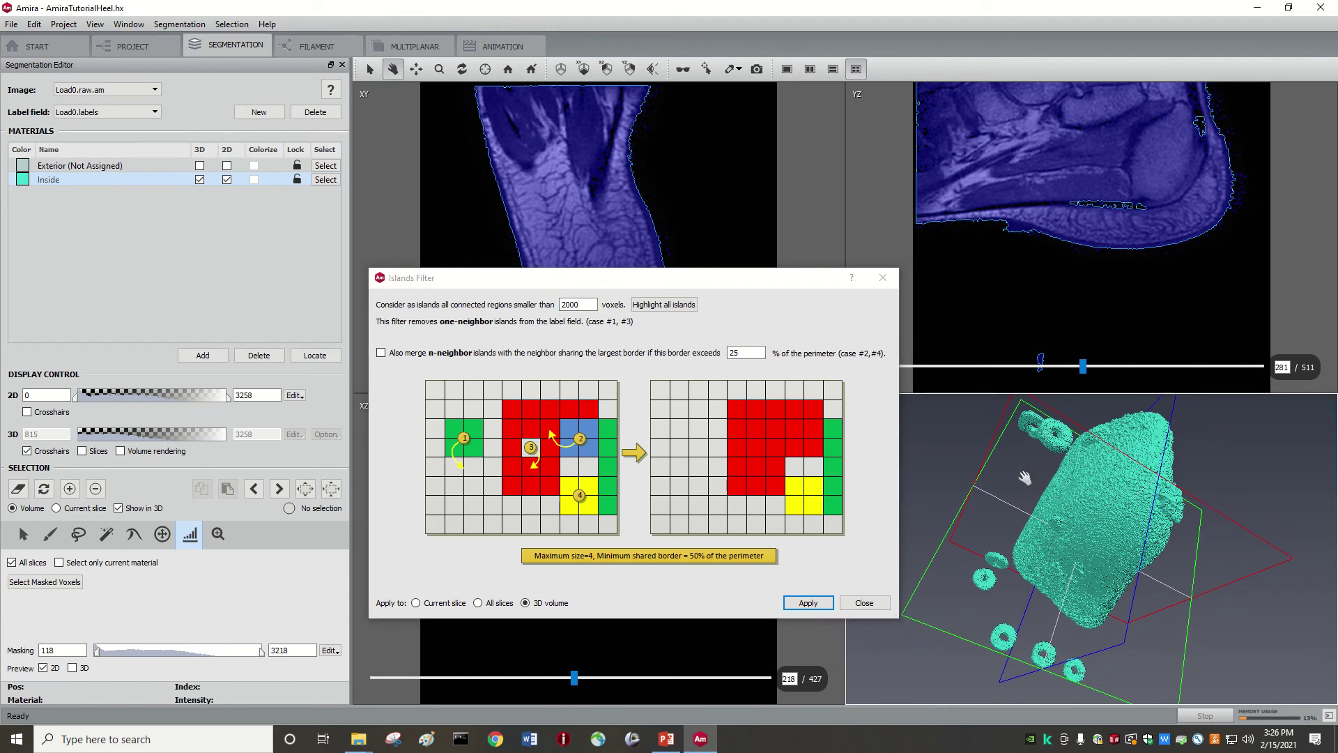
{"action": "left_click_drag", "start_coordinate": [981, 617], "coordinate": [1028, 593]}
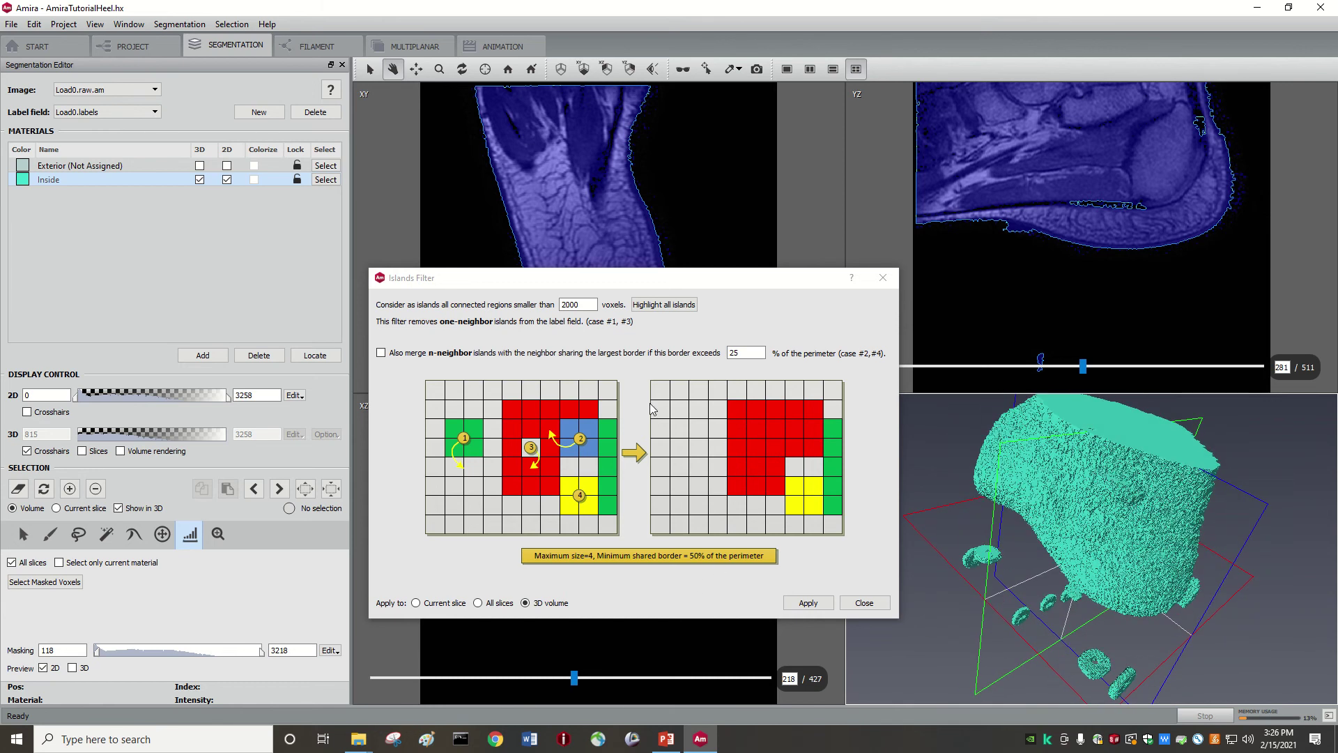
{"action": "left_click", "coordinate": [807, 603]}
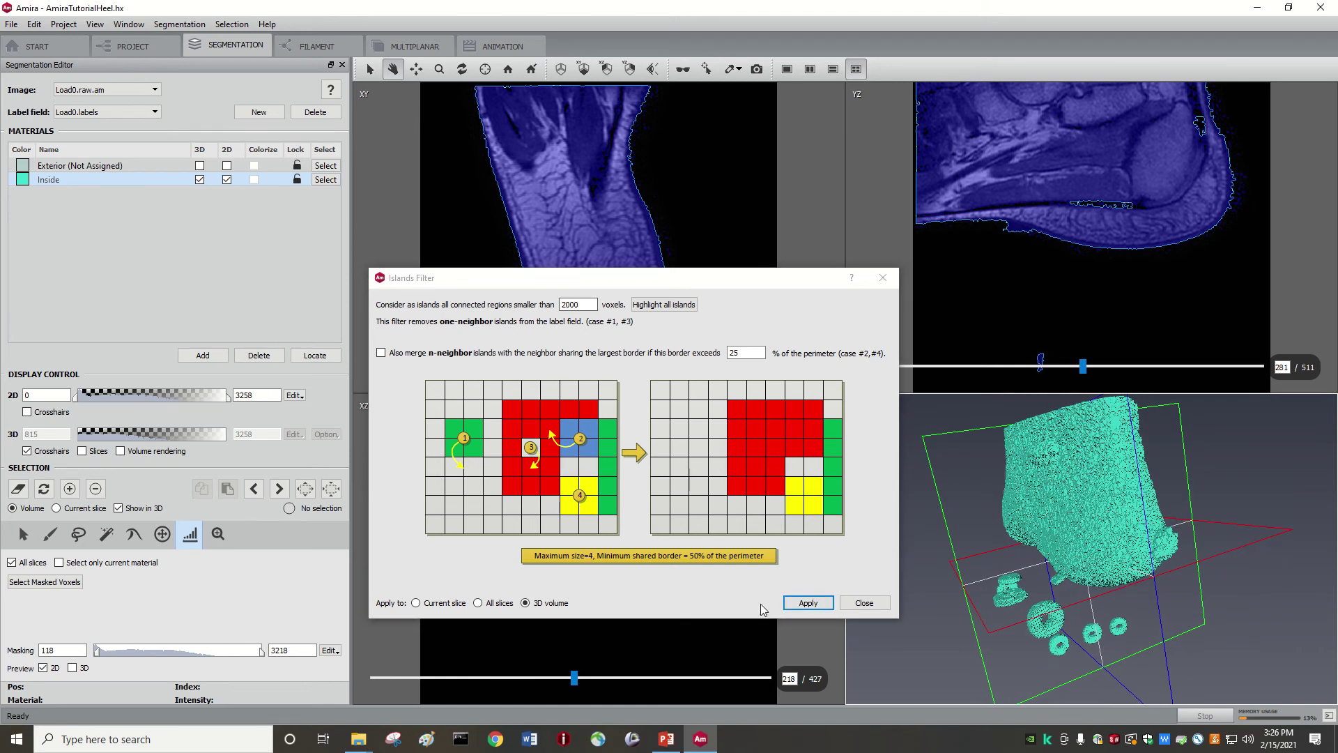
{"action": "left_click_drag", "start_coordinate": [1066, 563], "coordinate": [1097, 632]}
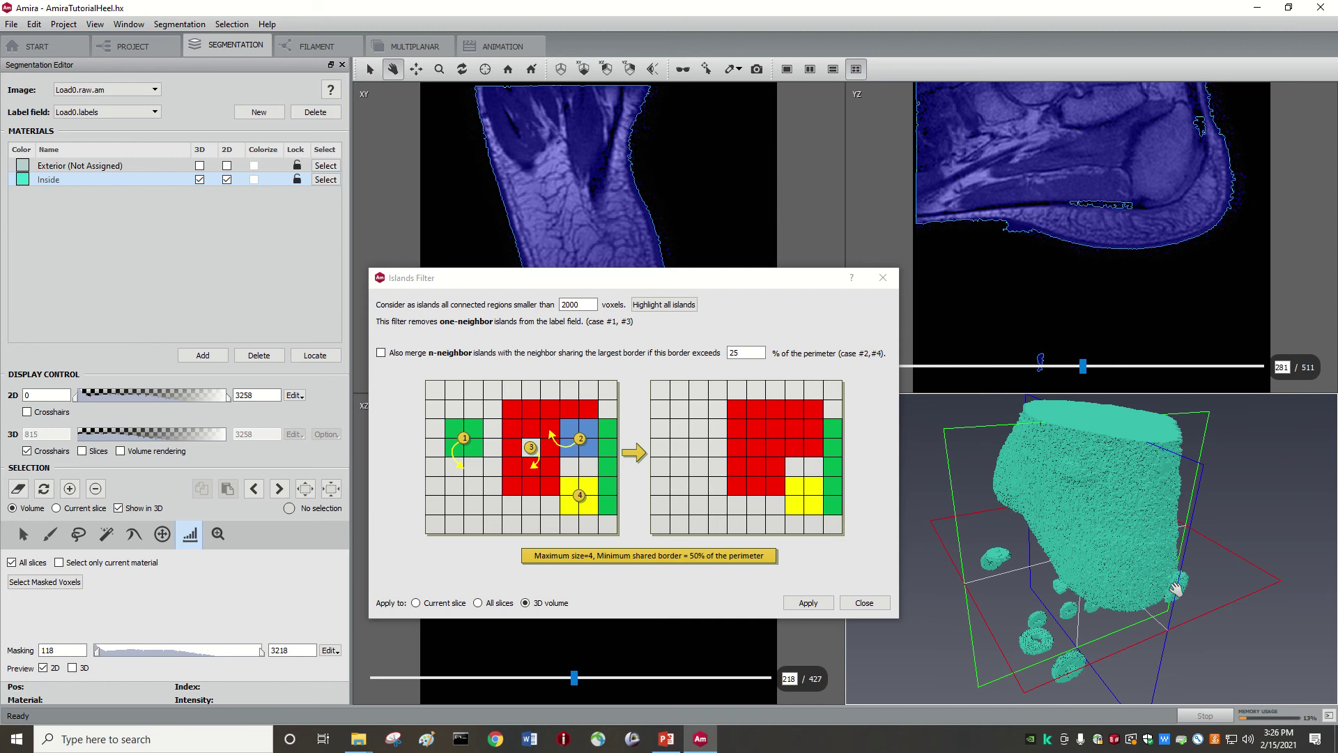
{"action": "left_click_drag", "start_coordinate": [1176, 589], "coordinate": [1113, 550]}
{"action": "left_click", "coordinate": [882, 278]}
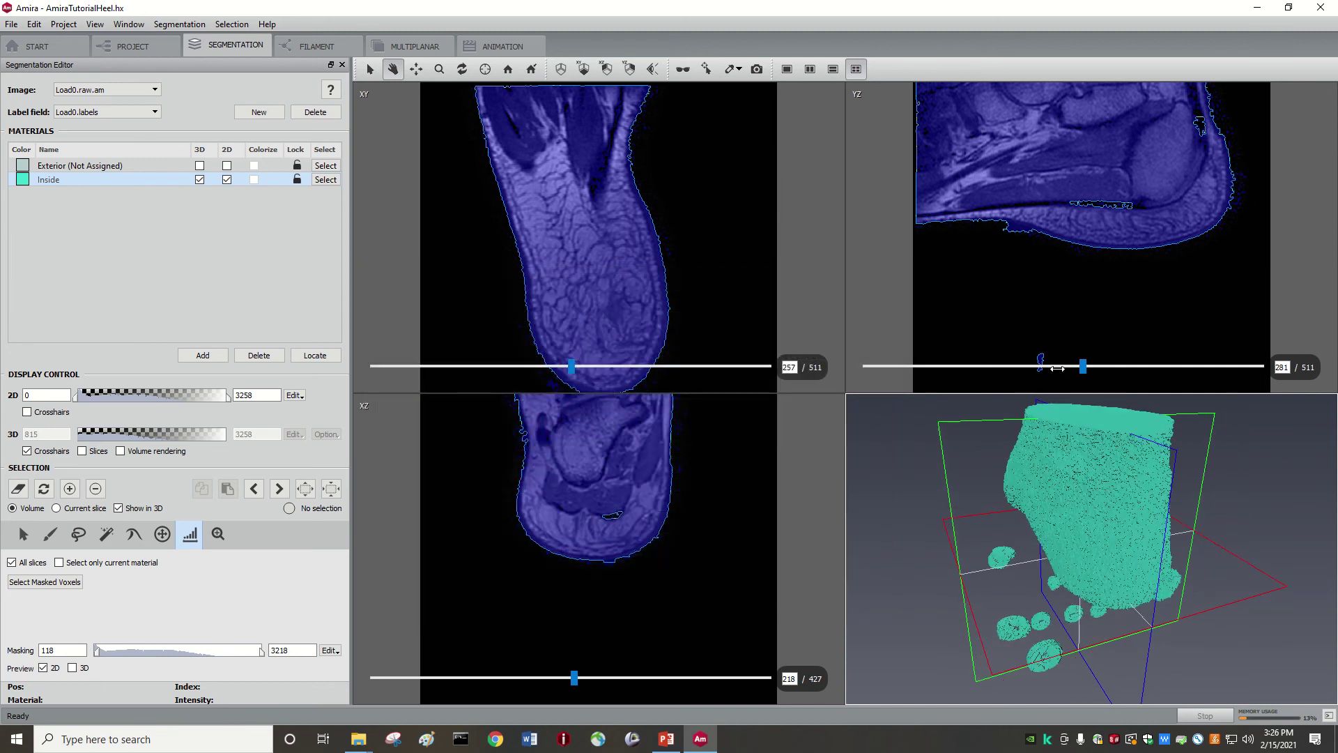
Pick the enclosed unassigned gap above the heel bone in XY slice 272 across all slices and add it to the Inside material
{"action": "left_click", "coordinate": [26, 534]}
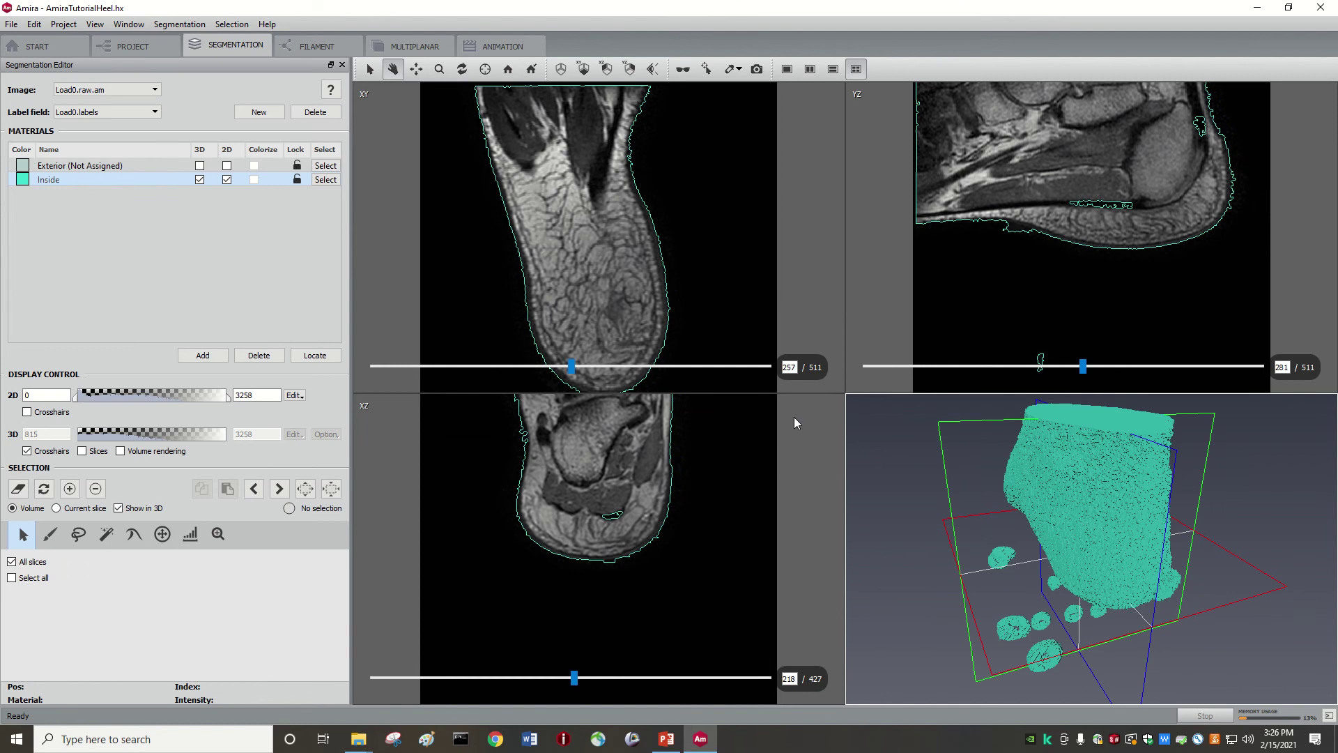
{"action": "scroll", "coordinate": [680, 416], "scroll_direction": "down", "scroll_amount": 4}
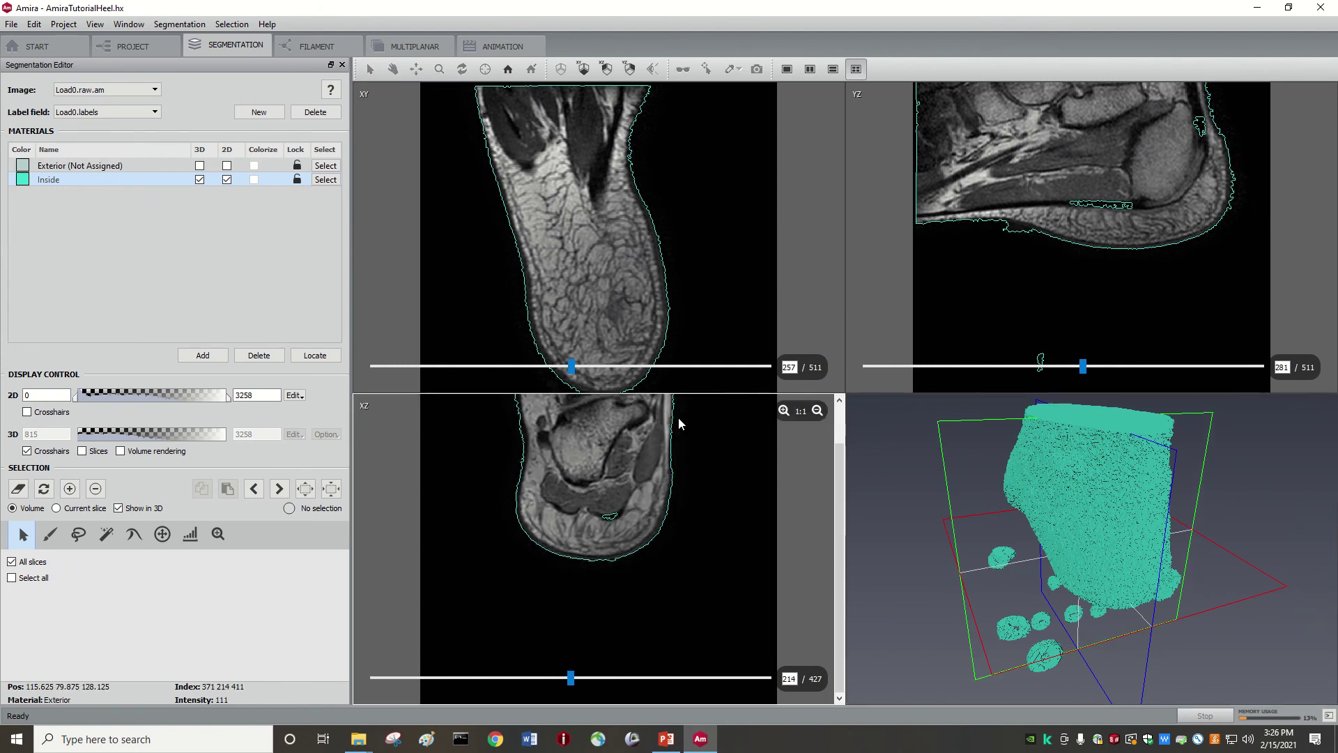
{"action": "scroll", "coordinate": [677, 419], "scroll_direction": "up", "scroll_amount": 4}
{"action": "left_click_drag", "start_coordinate": [572, 367], "coordinate": [587, 368]}
{"action": "left_click", "coordinate": [620, 261]}
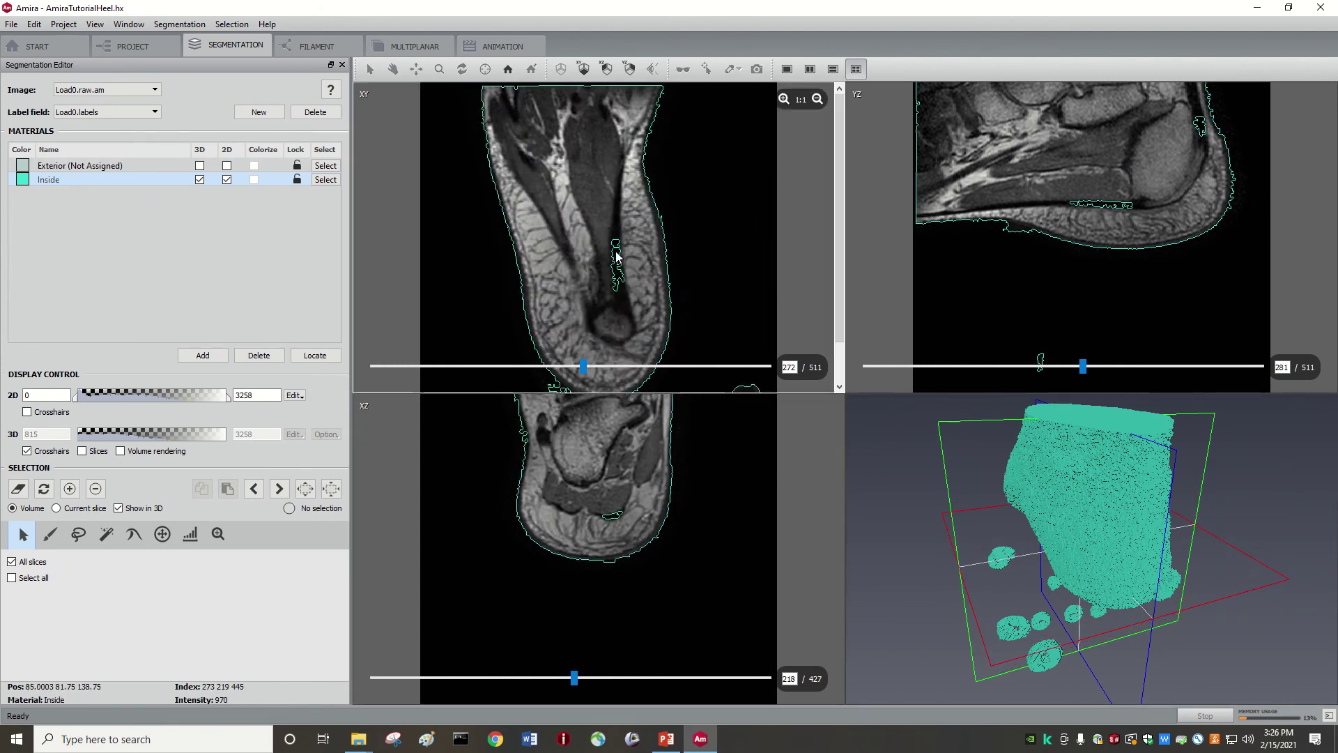
{"action": "left_click", "coordinate": [619, 263]}
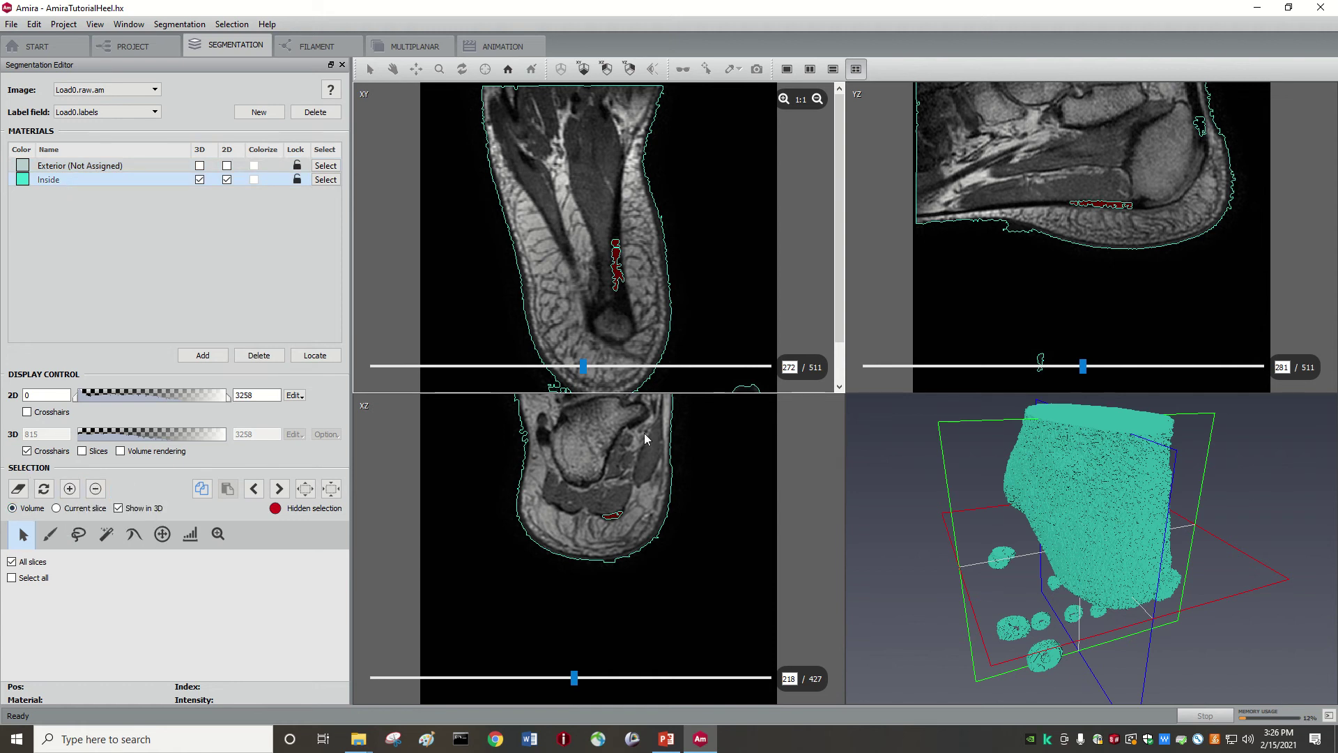
{"action": "left_click", "coordinate": [70, 488]}
Pick the enclosed gap between the upper bones around XY slice 320 and add it to the Inside material
{"action": "left_click_drag", "start_coordinate": [586, 368], "coordinate": [624, 374]}
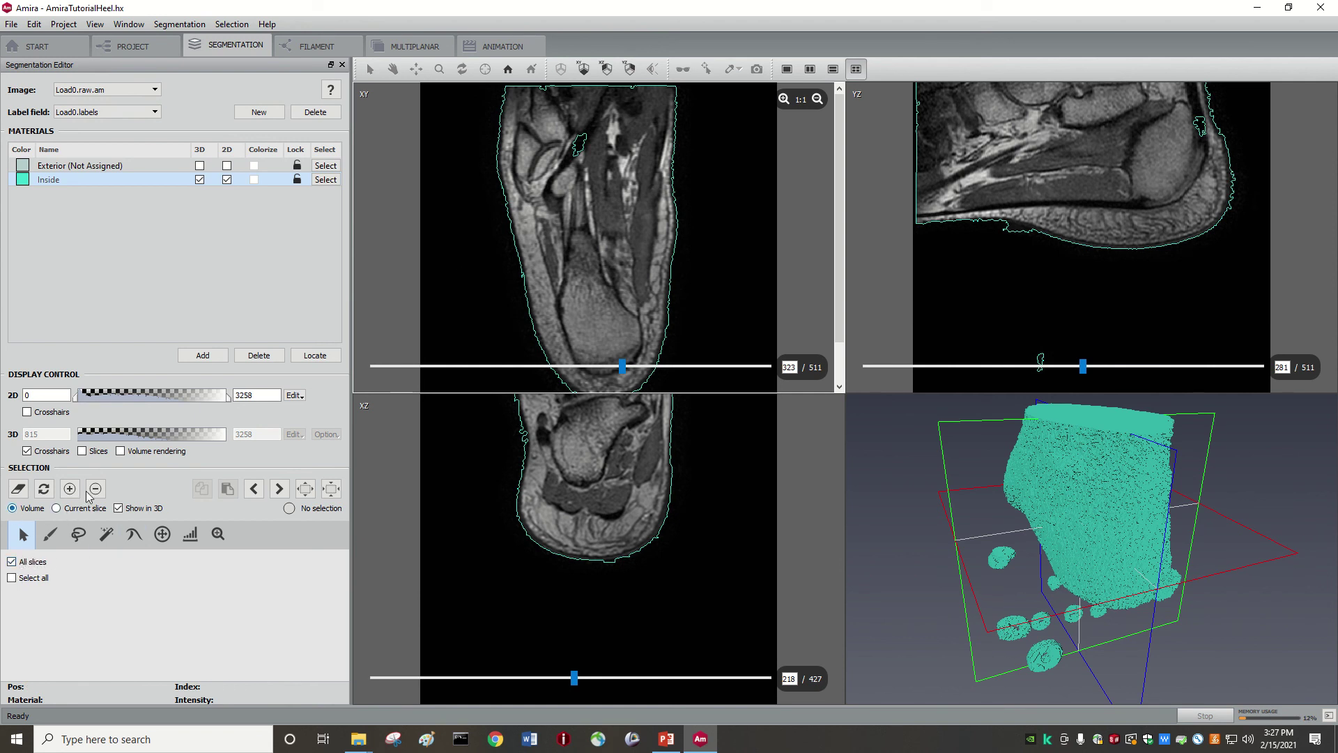
{"action": "left_click", "coordinate": [581, 147]}
{"action": "scroll", "coordinate": [602, 231], "scroll_direction": "down", "scroll_amount": 4}
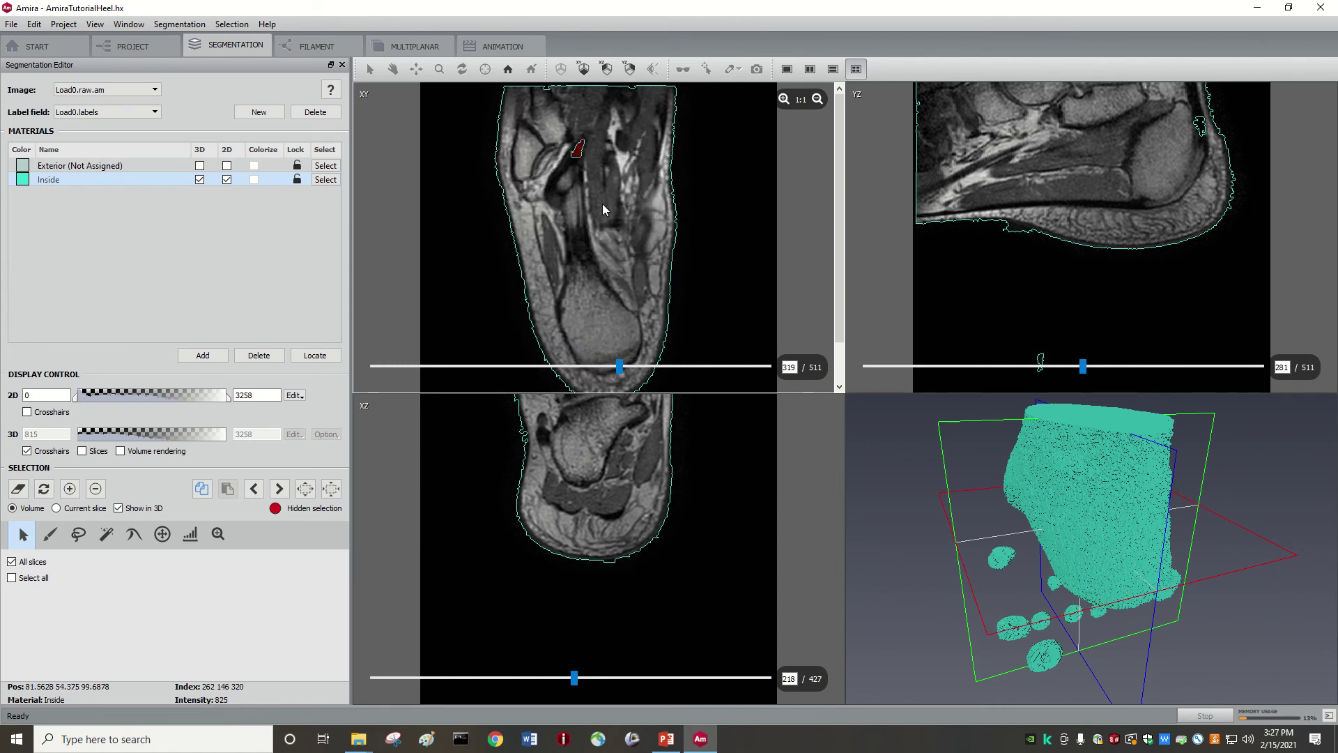
{"action": "scroll", "coordinate": [603, 206], "scroll_direction": "up", "scroll_amount": 1}
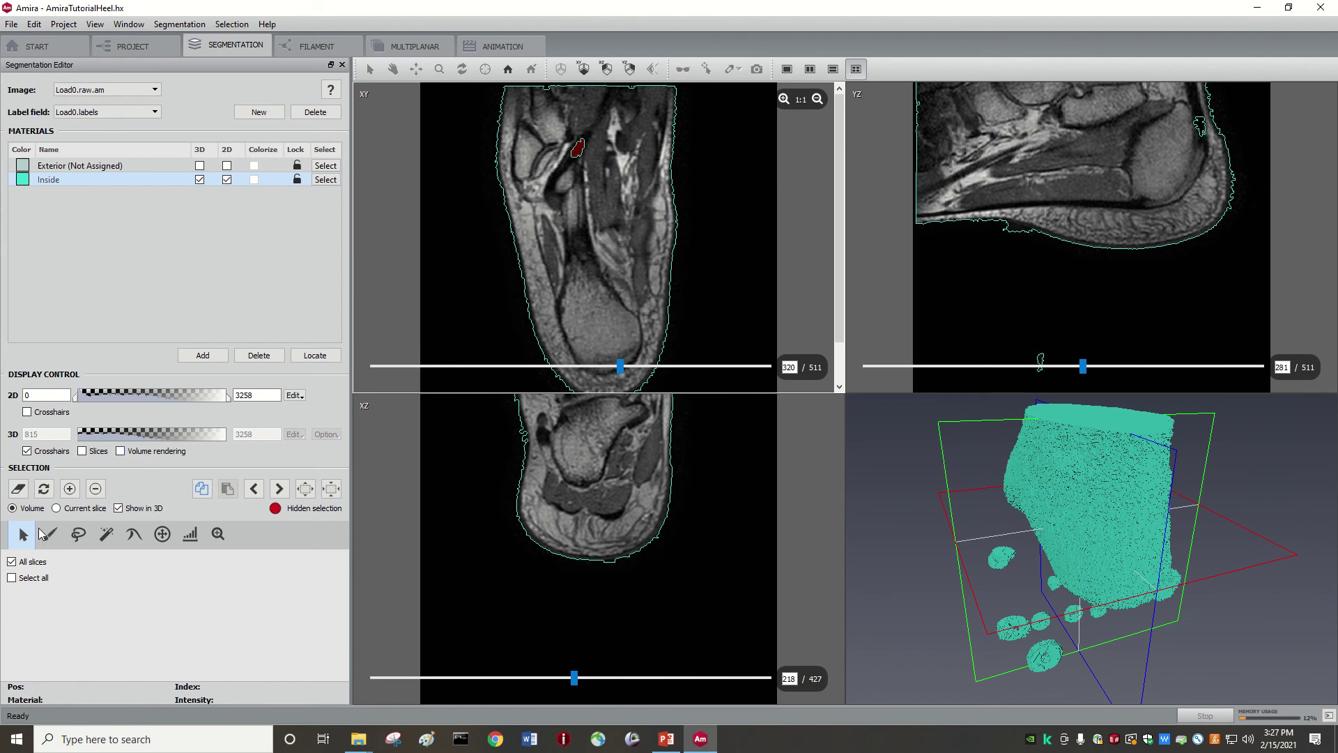
{"action": "left_click", "coordinate": [71, 490]}
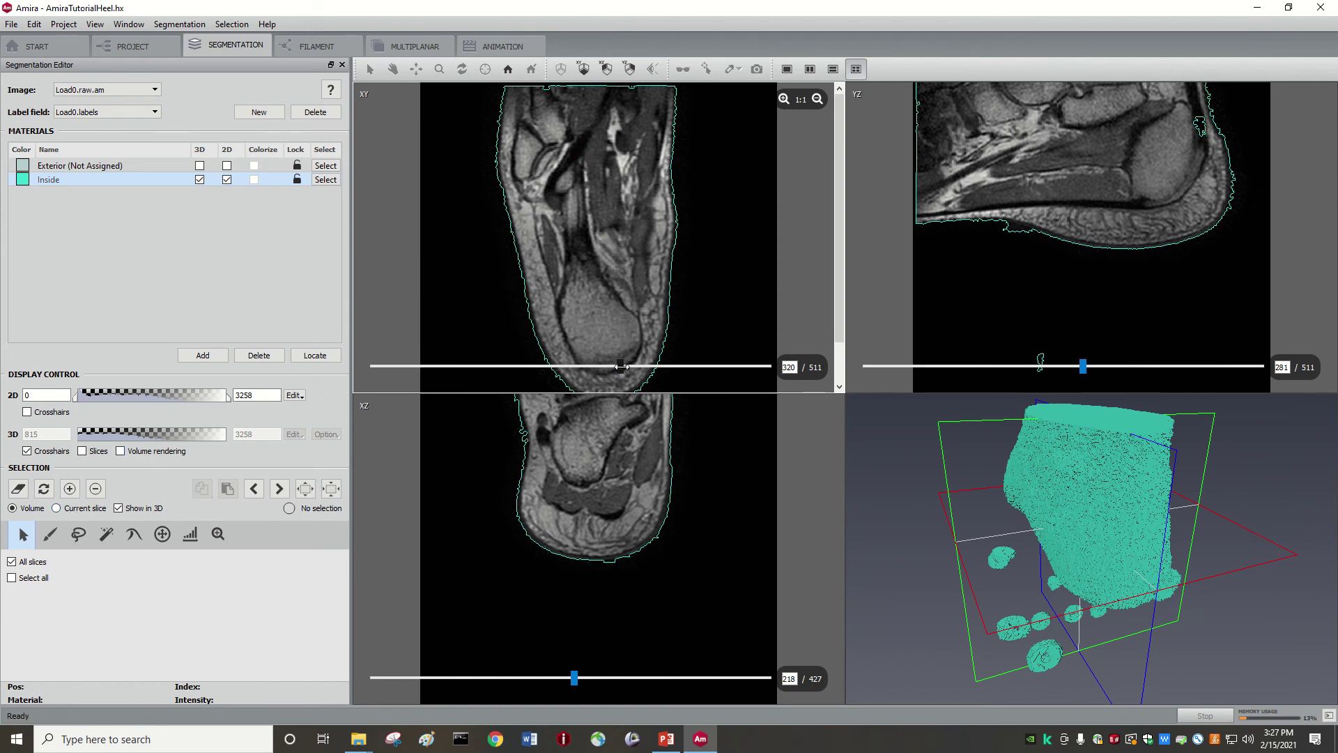
Find the enclosed gap along the back of the heel bone in XY slice 365 and add it to the Inside material
{"action": "left_click_drag", "start_coordinate": [621, 368], "coordinate": [716, 367]}
{"action": "scroll", "coordinate": [843, 257], "scroll_direction": "down", "scroll_amount": 3}
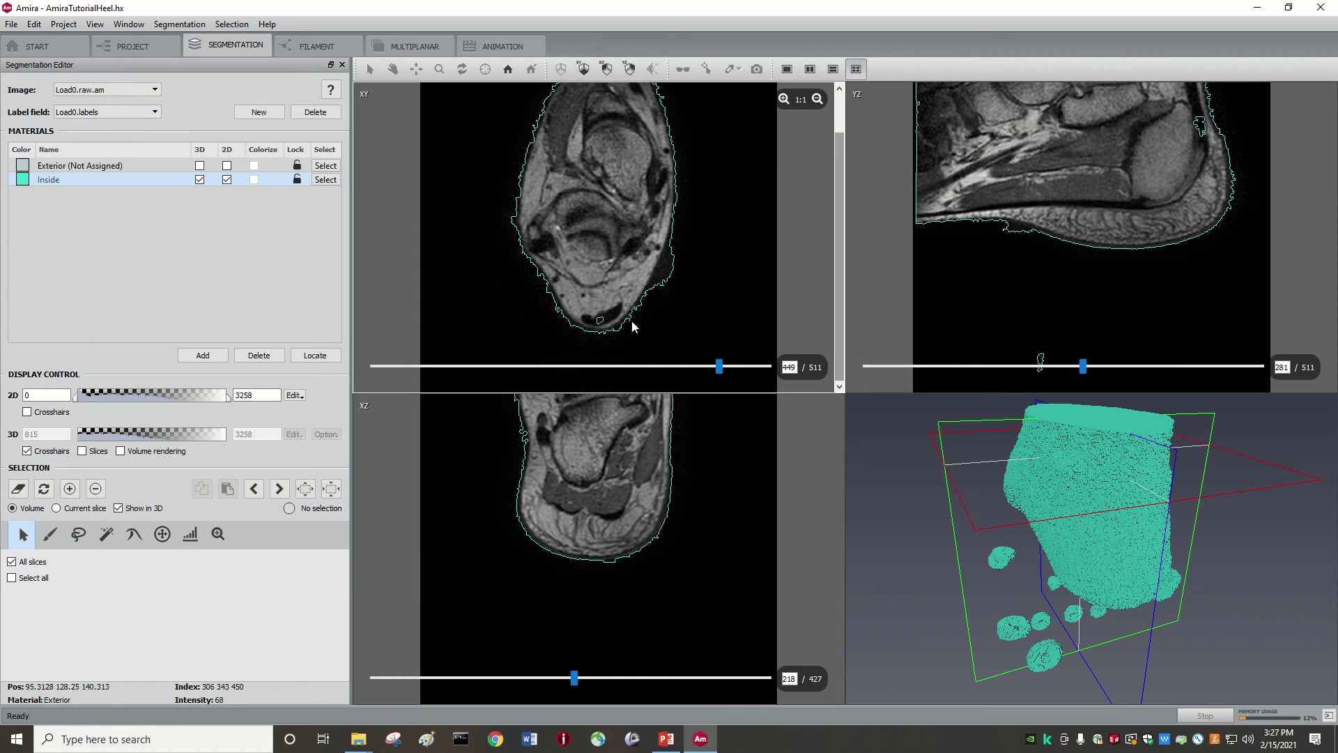
{"action": "scroll", "coordinate": [623, 320], "scroll_direction": "down", "scroll_amount": 20}
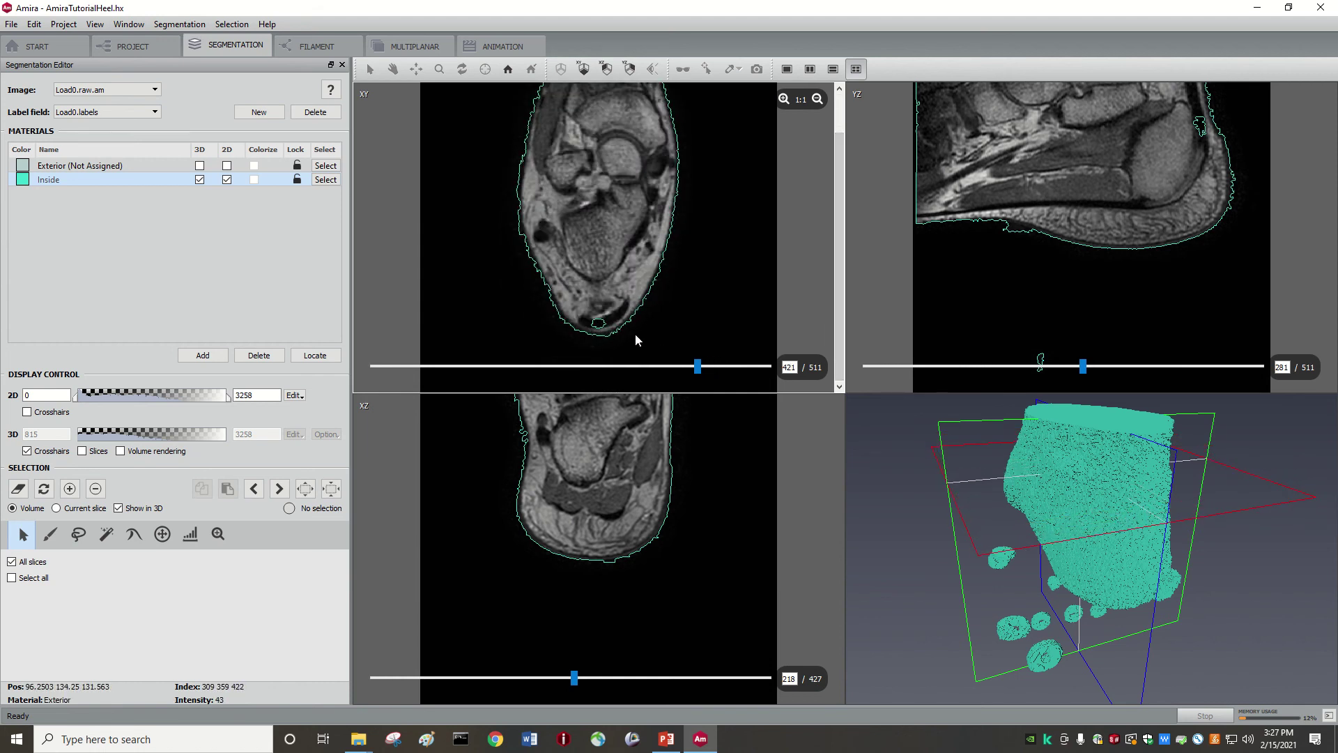
{"action": "scroll", "coordinate": [631, 340], "scroll_direction": "down", "scroll_amount": 15}
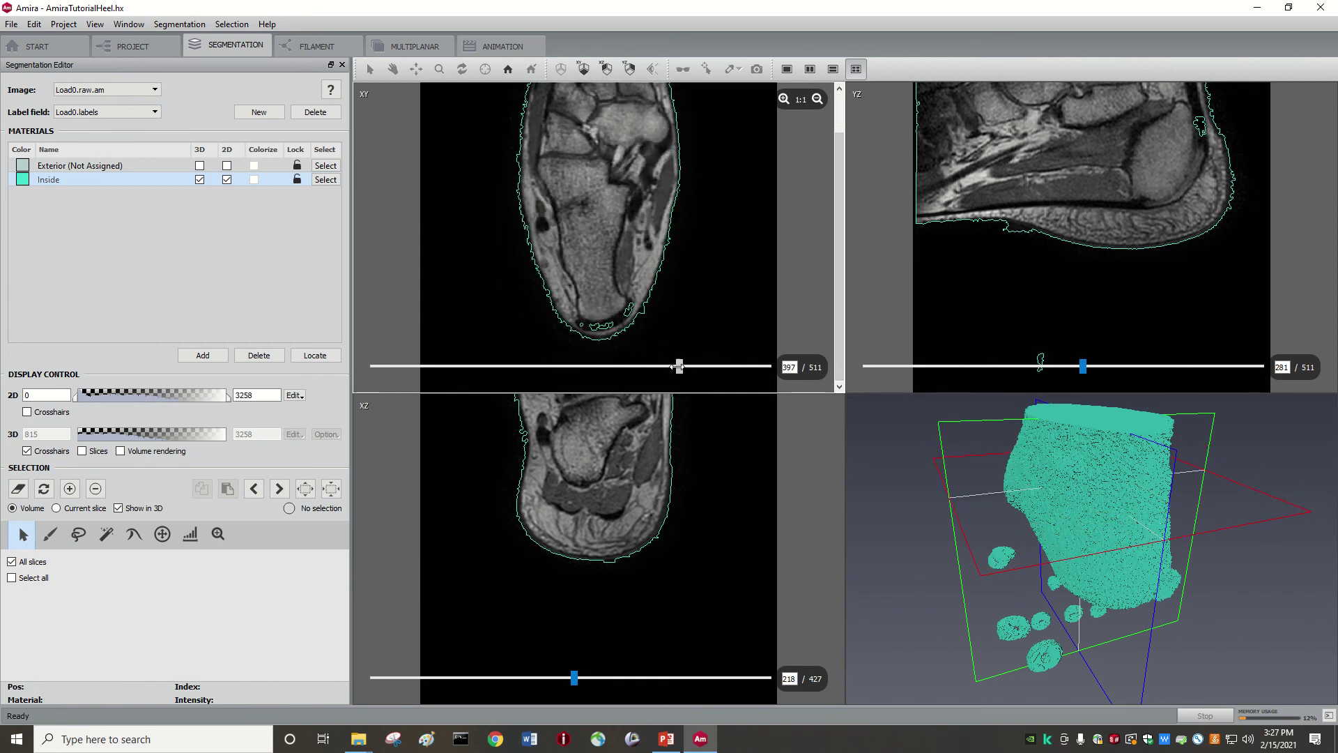
{"action": "left_click_drag", "start_coordinate": [677, 367], "coordinate": [655, 368]}
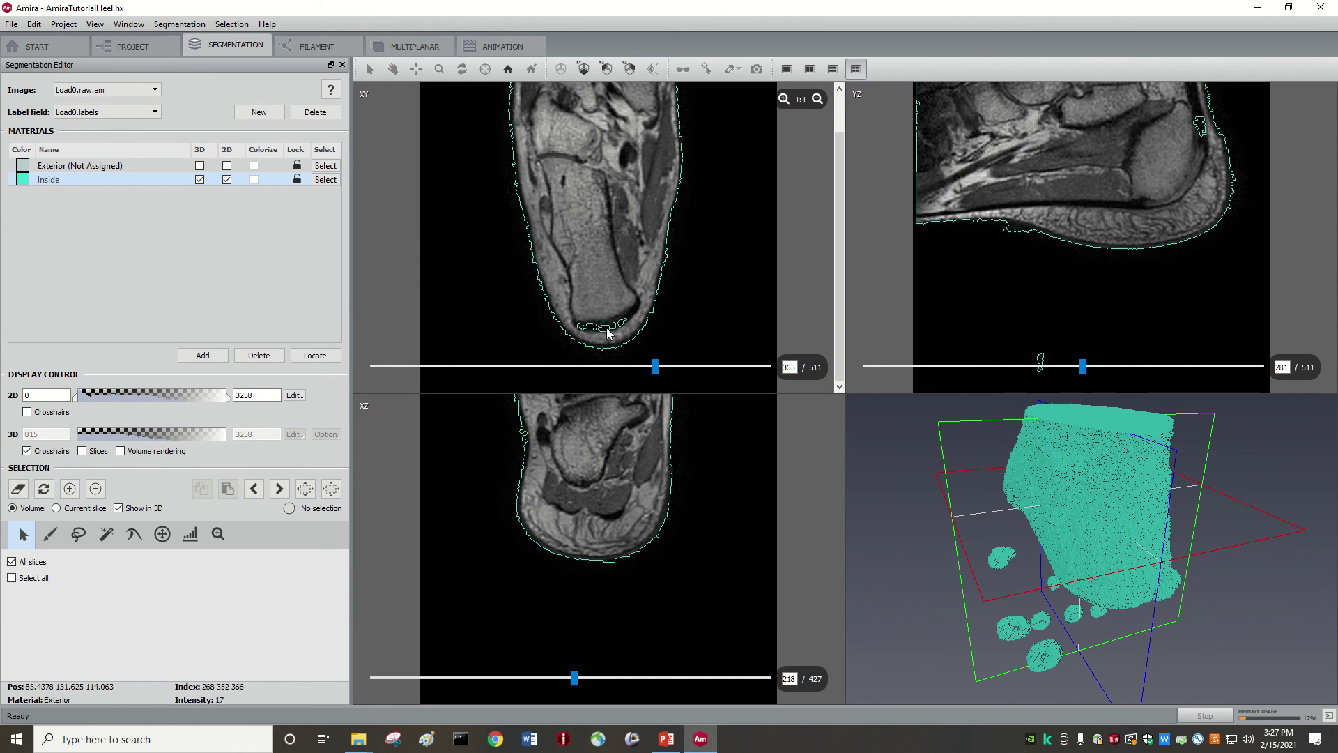
{"action": "left_click", "coordinate": [654, 367]}
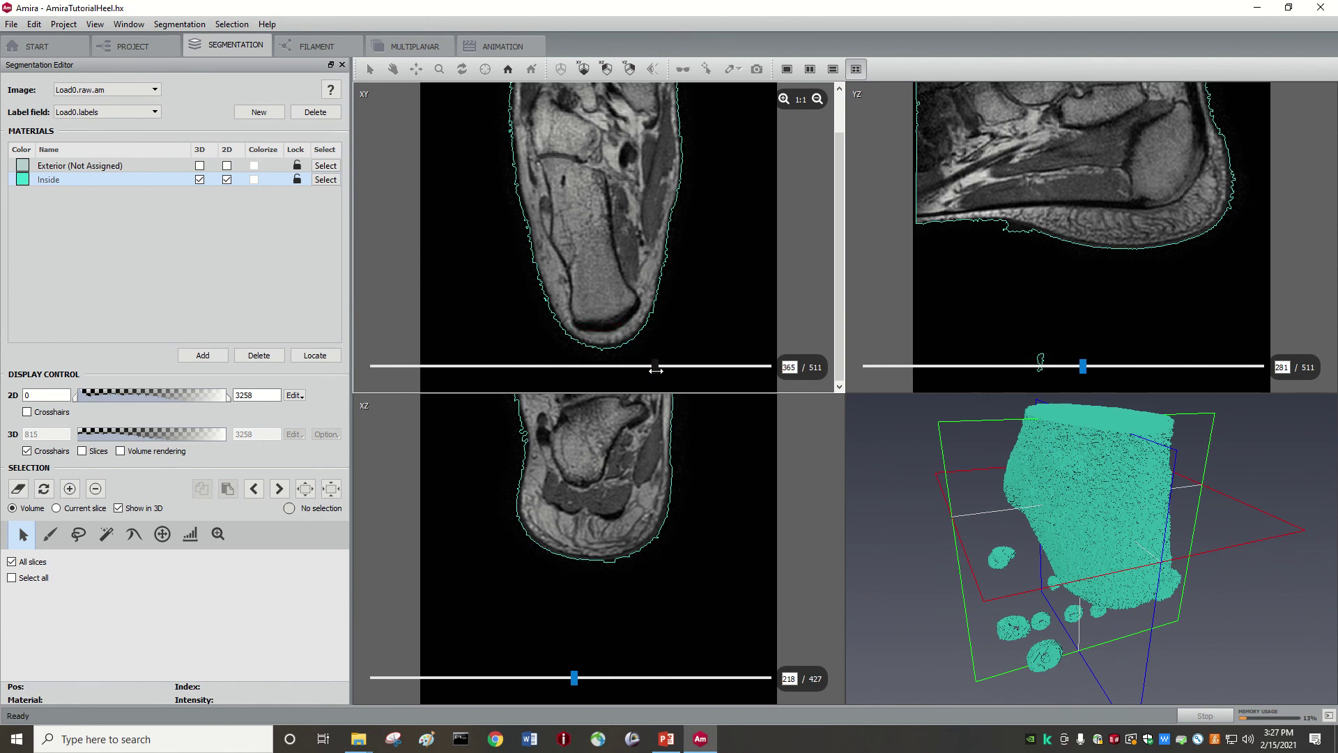
Pick the round stray island outside the heel in XY slice 273 and assign it to the Exterior material
{"action": "left_click_drag", "start_coordinate": [656, 371], "coordinate": [582, 386]}
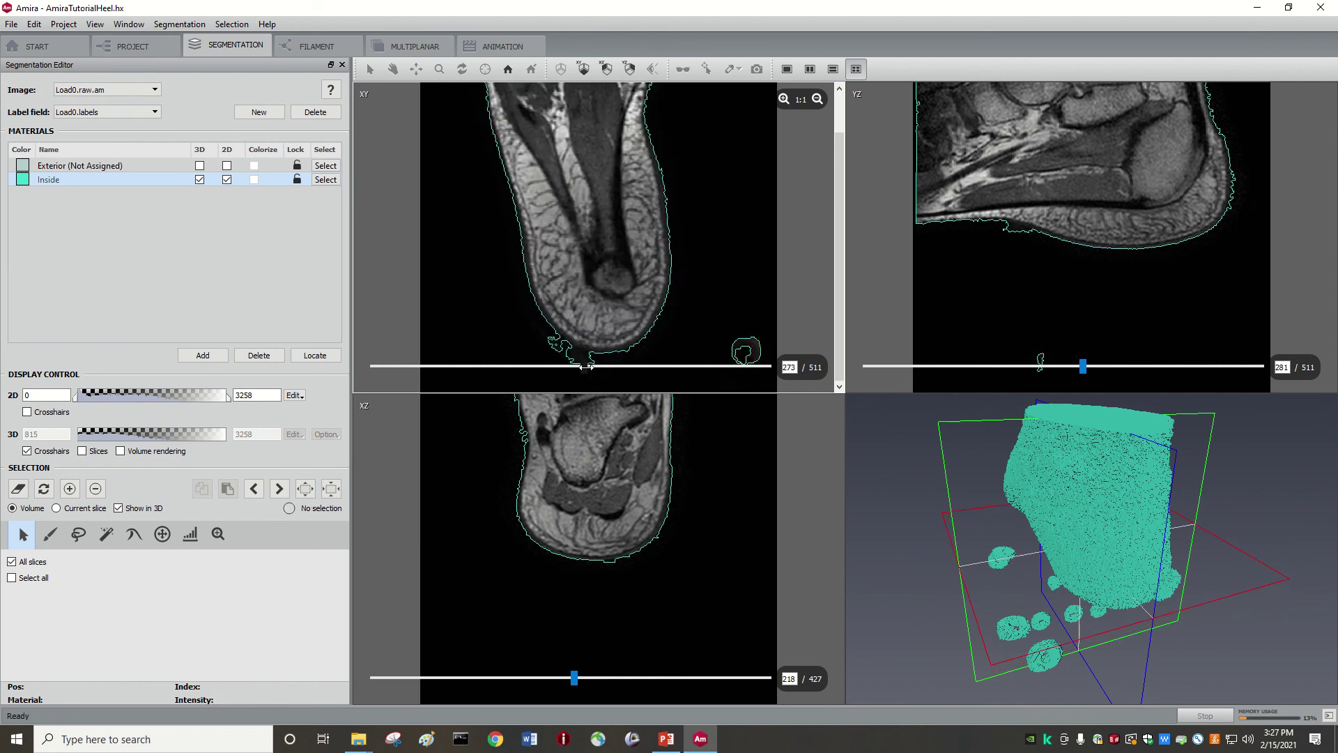
{"action": "left_click", "coordinate": [746, 351]}
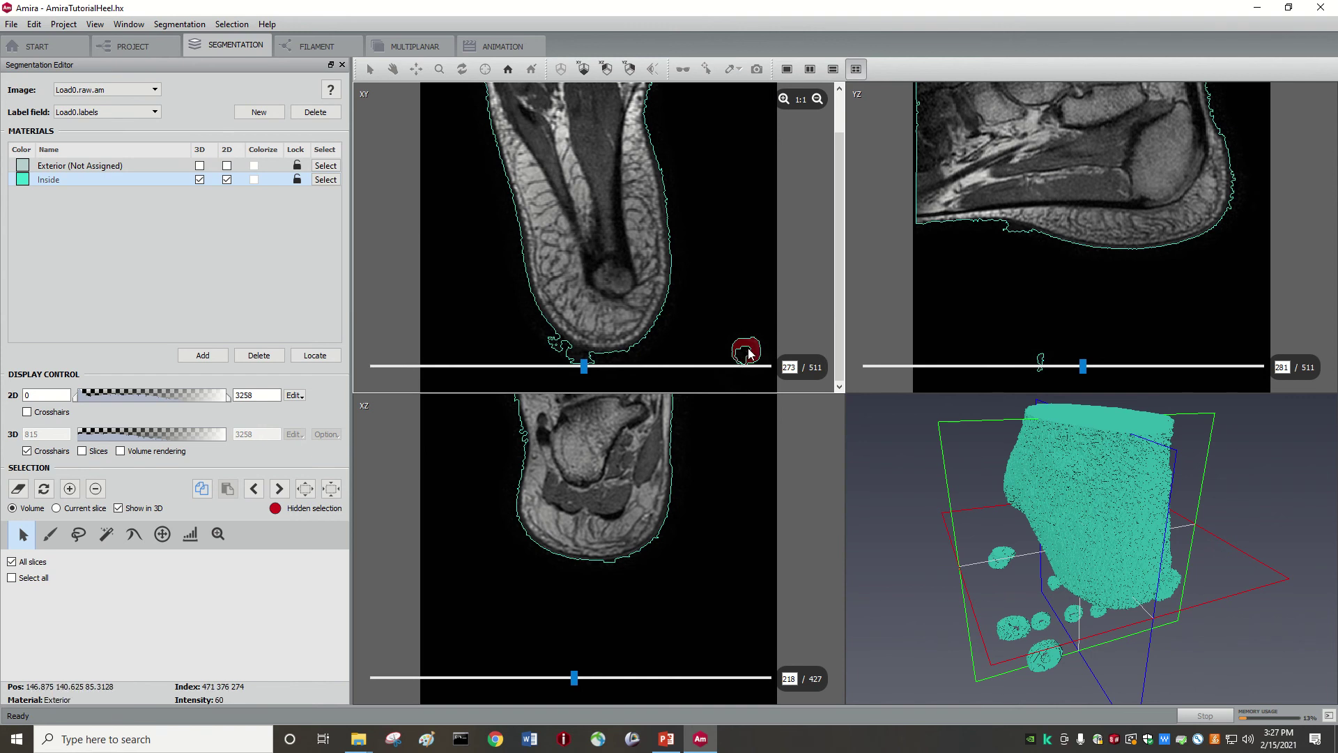
{"action": "left_click", "coordinate": [81, 167]}
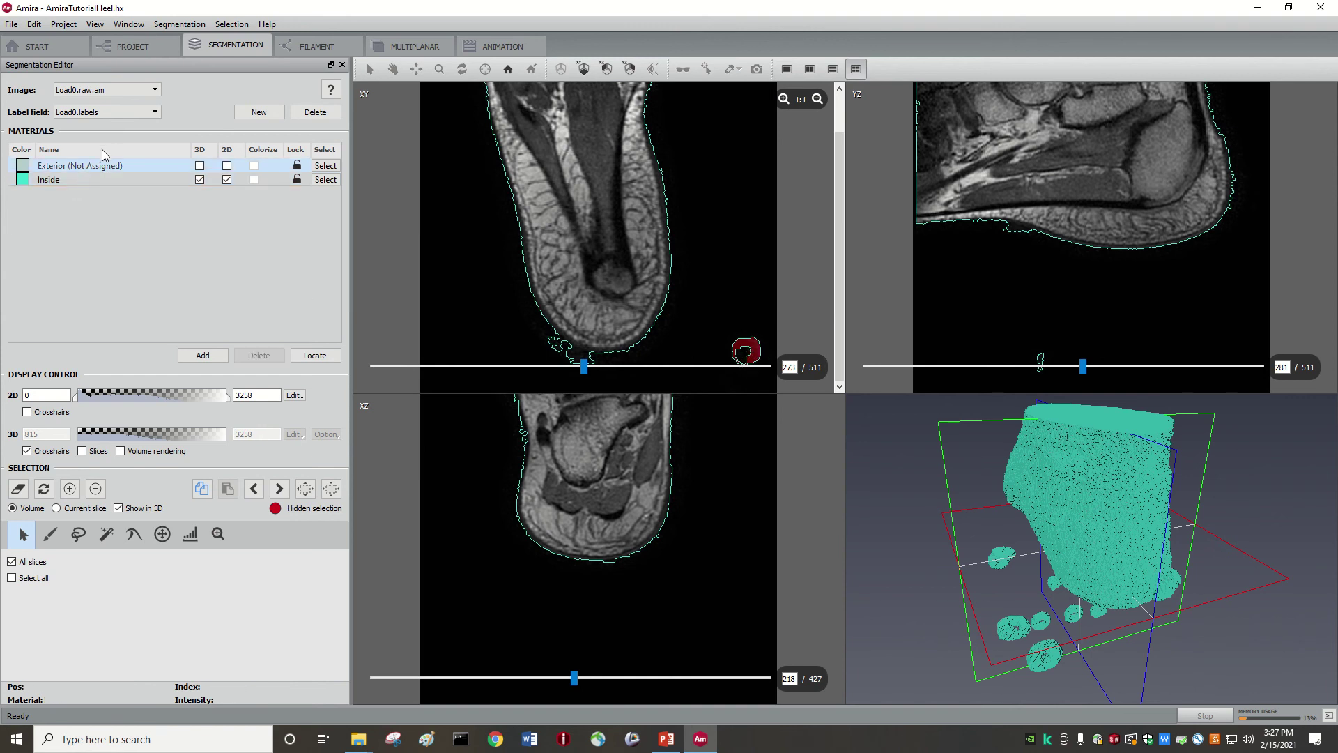
{"action": "left_click", "coordinate": [69, 489]}
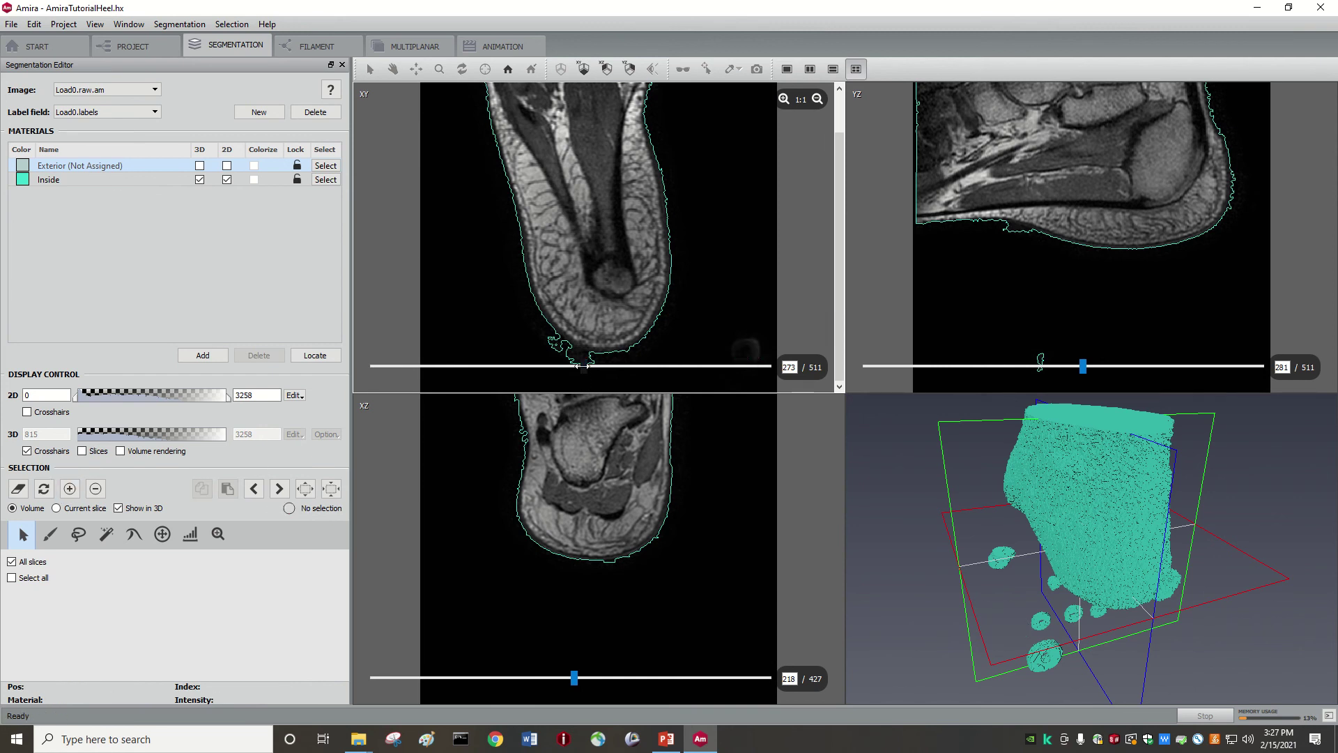
Assign the round stray island in XY slice 208 and the one found in the lower slices to the Exterior material
{"action": "left_click_drag", "start_coordinate": [578, 366], "coordinate": [534, 369]}
{"action": "left_click", "coordinate": [701, 120]}
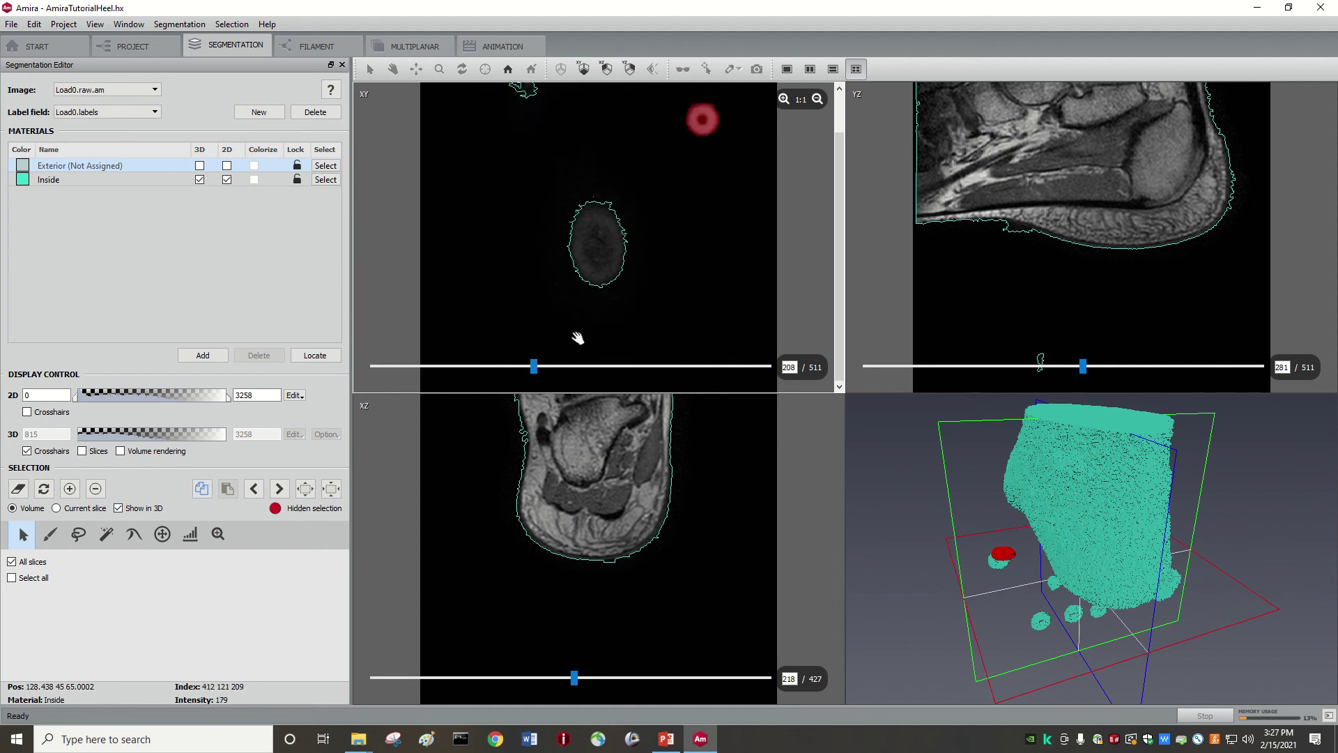
{"action": "key", "text": "a"}
{"action": "left_click_drag", "start_coordinate": [534, 367], "coordinate": [407, 368]}
{"action": "left_click", "coordinate": [705, 93]}
{"action": "key", "text": "a"}
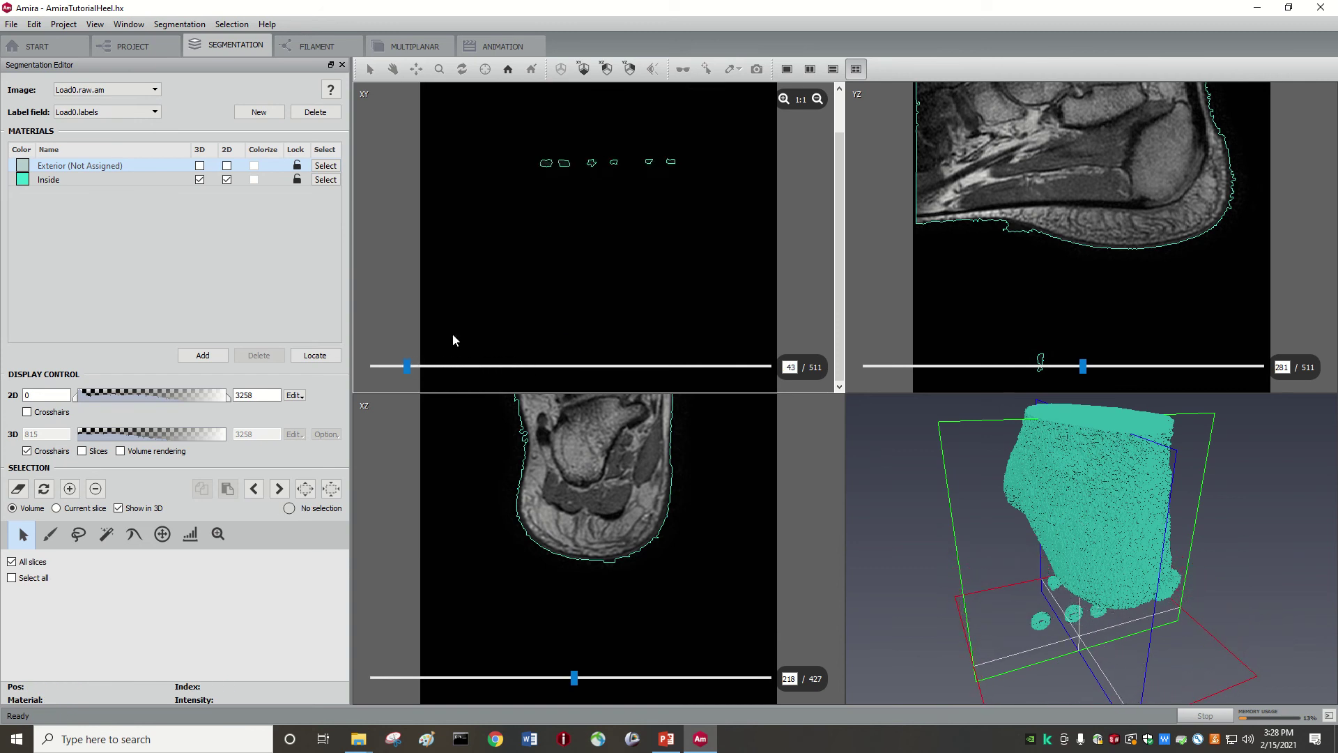
Assign the row of small stray islands in XY slice 43 to the Exterior material, one island at a time
{"action": "left_click", "coordinate": [552, 162]}
{"action": "key", "text": "a"}
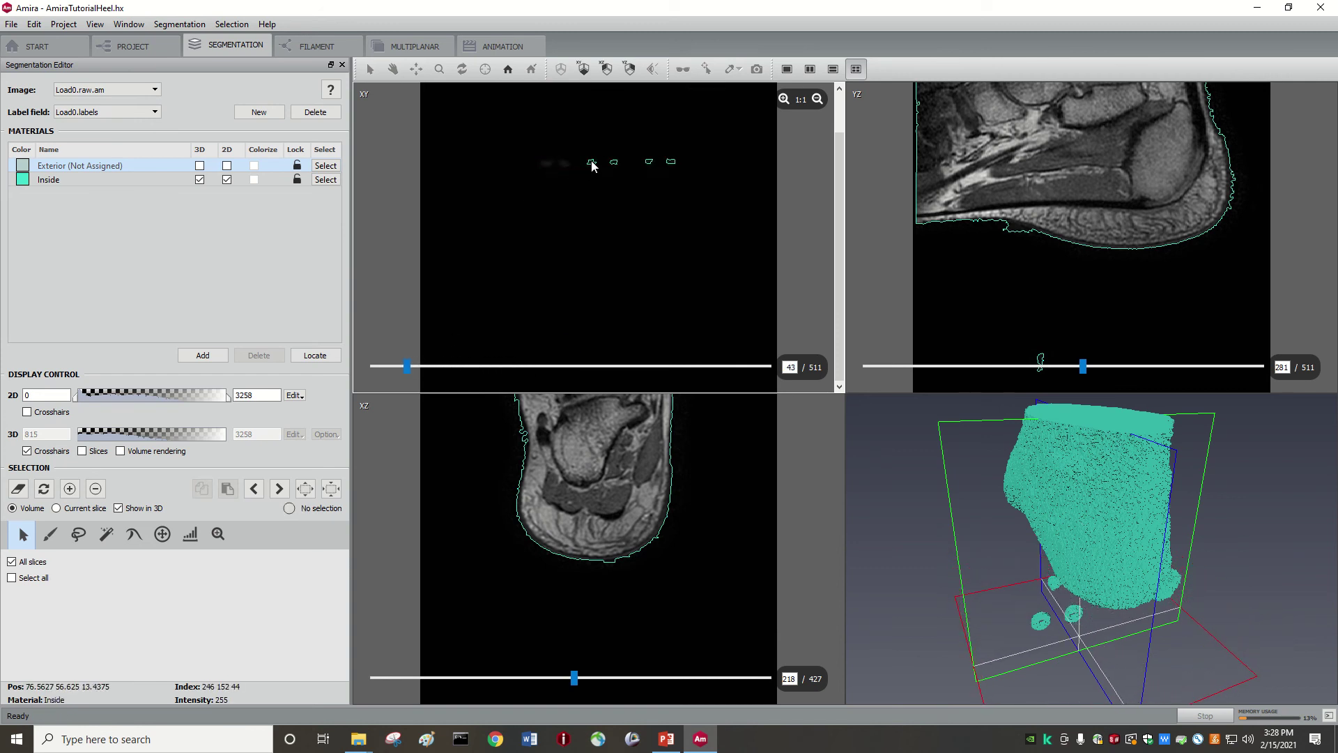
{"action": "left_click", "coordinate": [592, 162]}
{"action": "key", "text": "a"}
{"action": "left_click", "coordinate": [650, 165]}
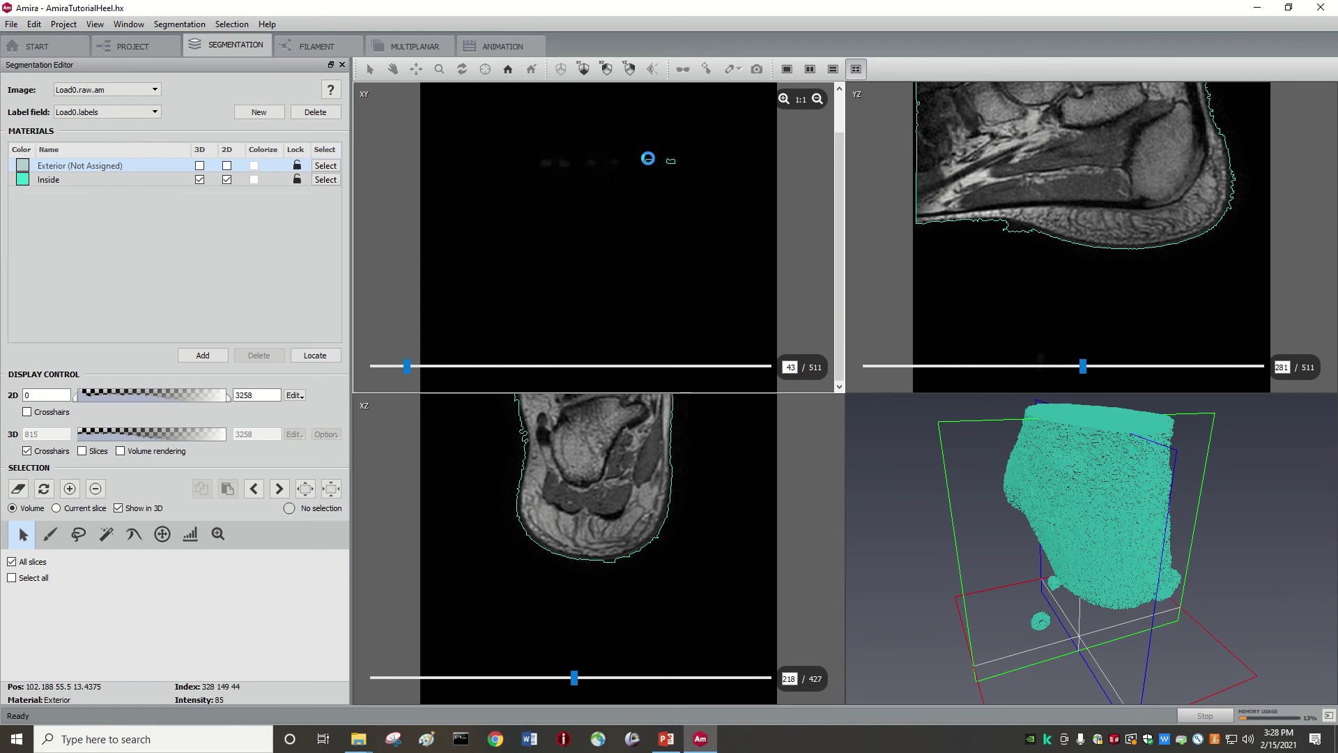
{"action": "key", "text": "a"}
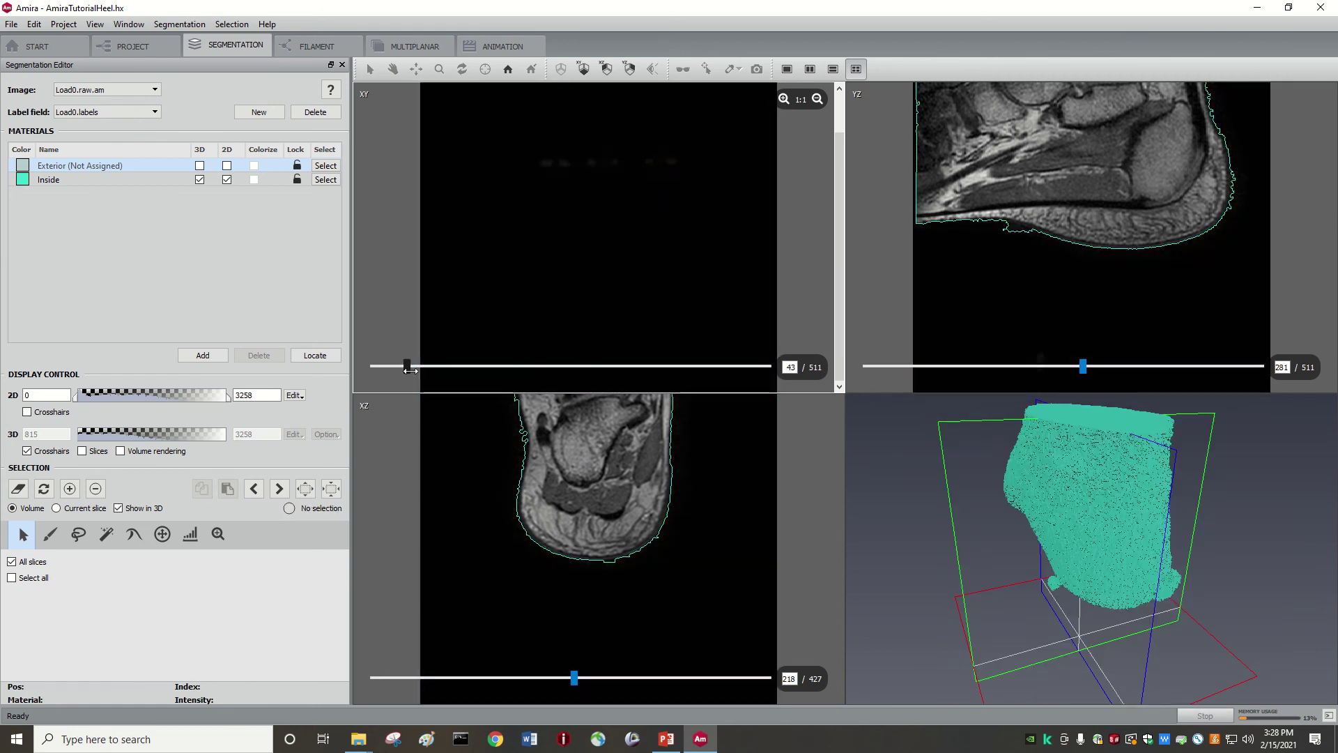
Smooth the labels over the 3D volume with size 9, applying the smoothing twice
{"action": "left_click_drag", "start_coordinate": [400, 371], "coordinate": [444, 366]}
{"action": "left_click_drag", "start_coordinate": [1087, 544], "coordinate": [1011, 523]}
{"action": "left_click", "coordinate": [178, 27]}
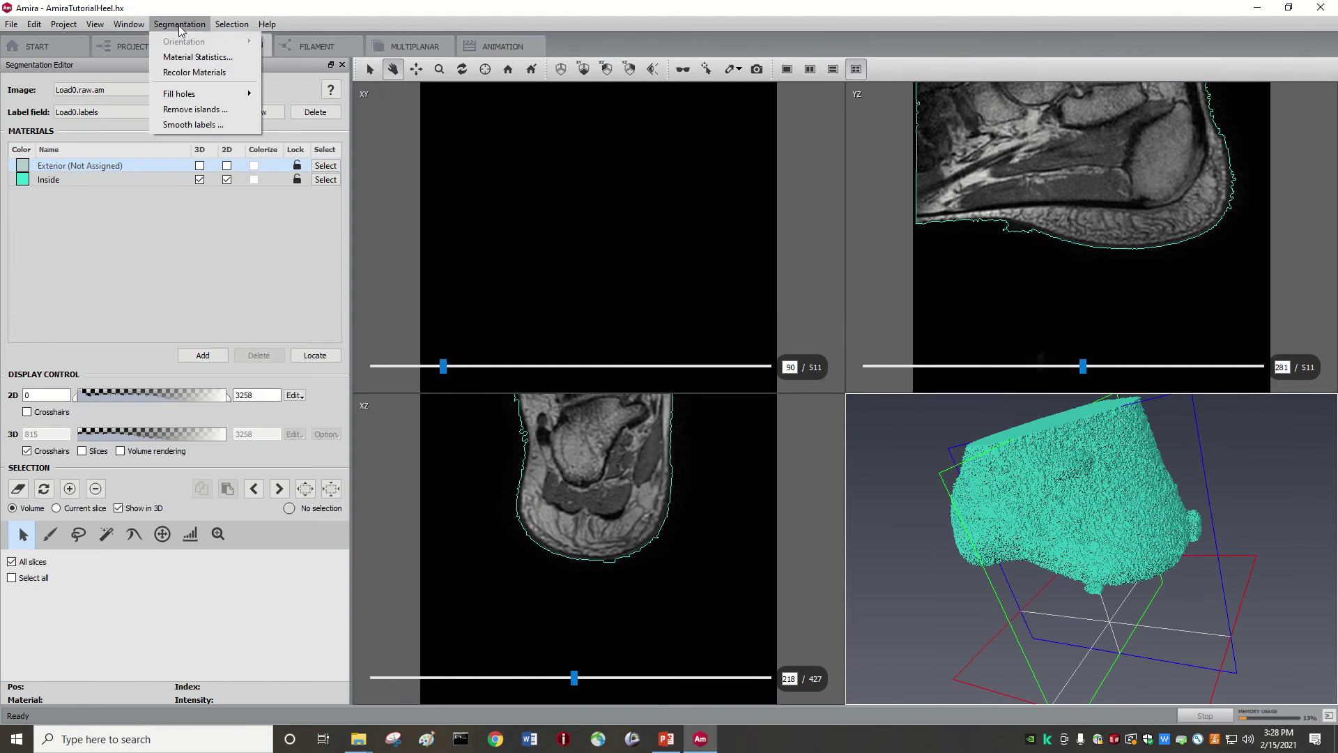
{"action": "left_click", "coordinate": [187, 124]}
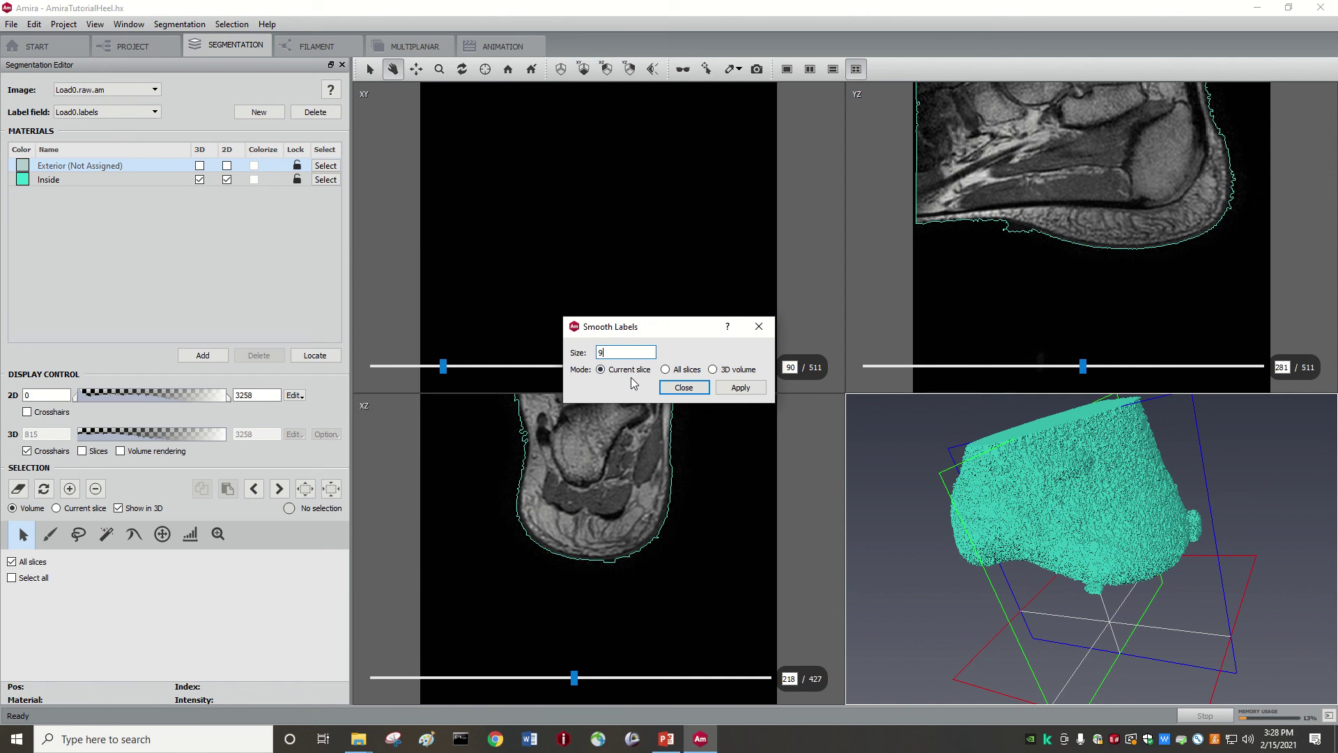
{"action": "left_click", "coordinate": [714, 369]}
{"action": "left_click", "coordinate": [736, 391]}
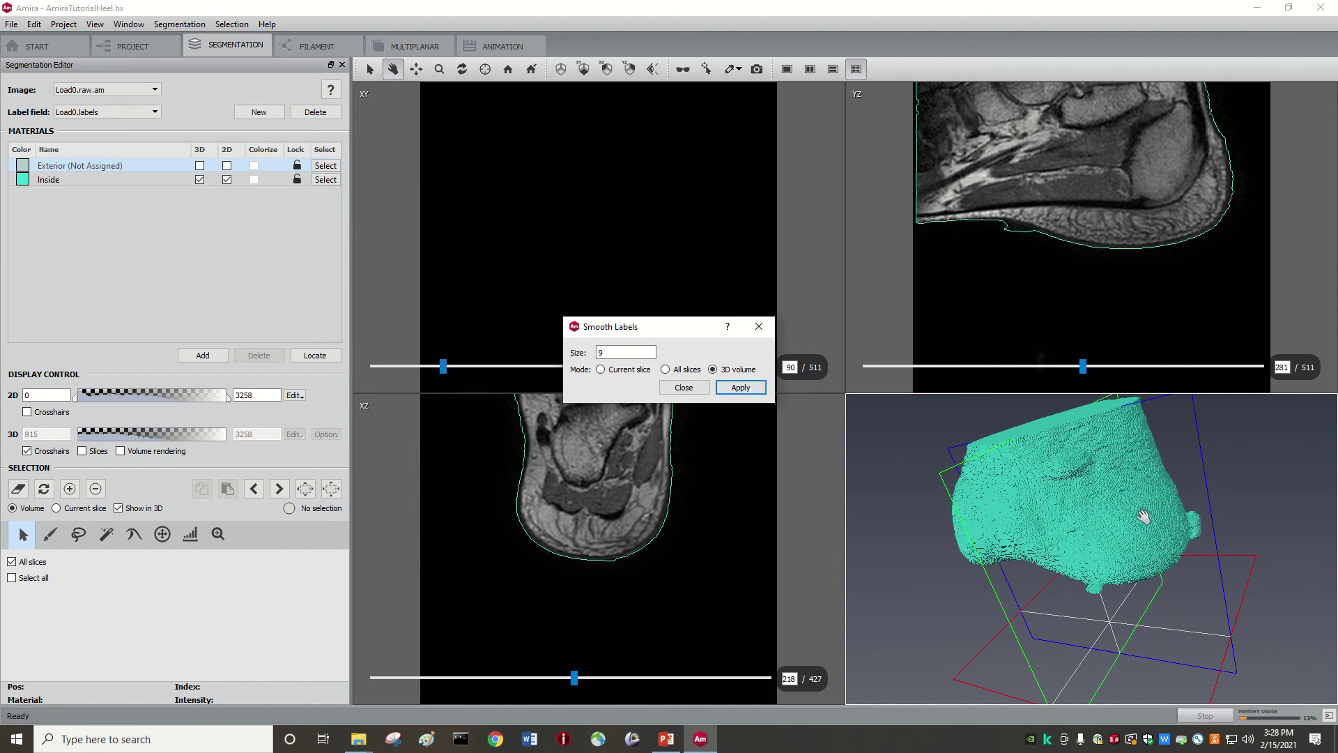
{"action": "left_click_drag", "start_coordinate": [1143, 517], "coordinate": [941, 541]}
{"action": "left_click", "coordinate": [740, 389]}
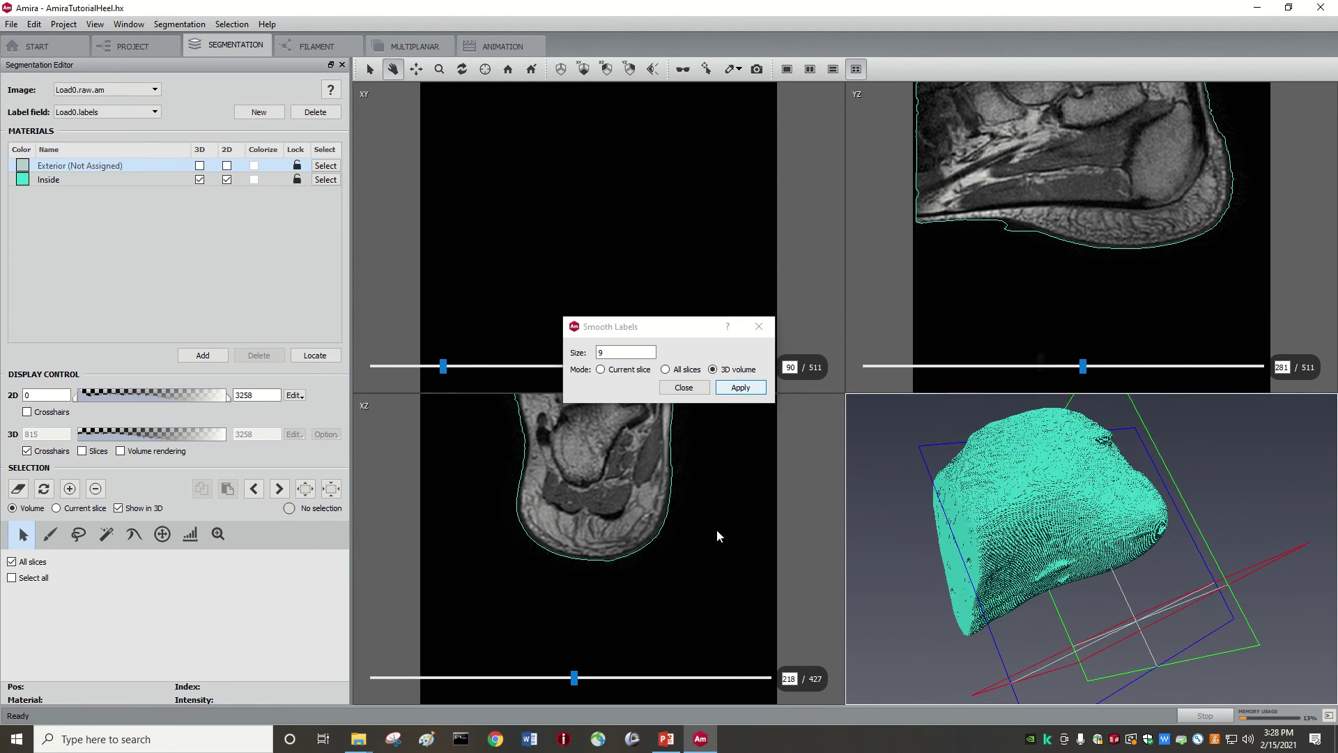
Examine the smoothed 3D surface from several sides along with YZ slice 354 and XZ slice 263, and close the smoothing dialog
{"action": "left_click_drag", "start_coordinate": [1091, 502], "coordinate": [1009, 608]}
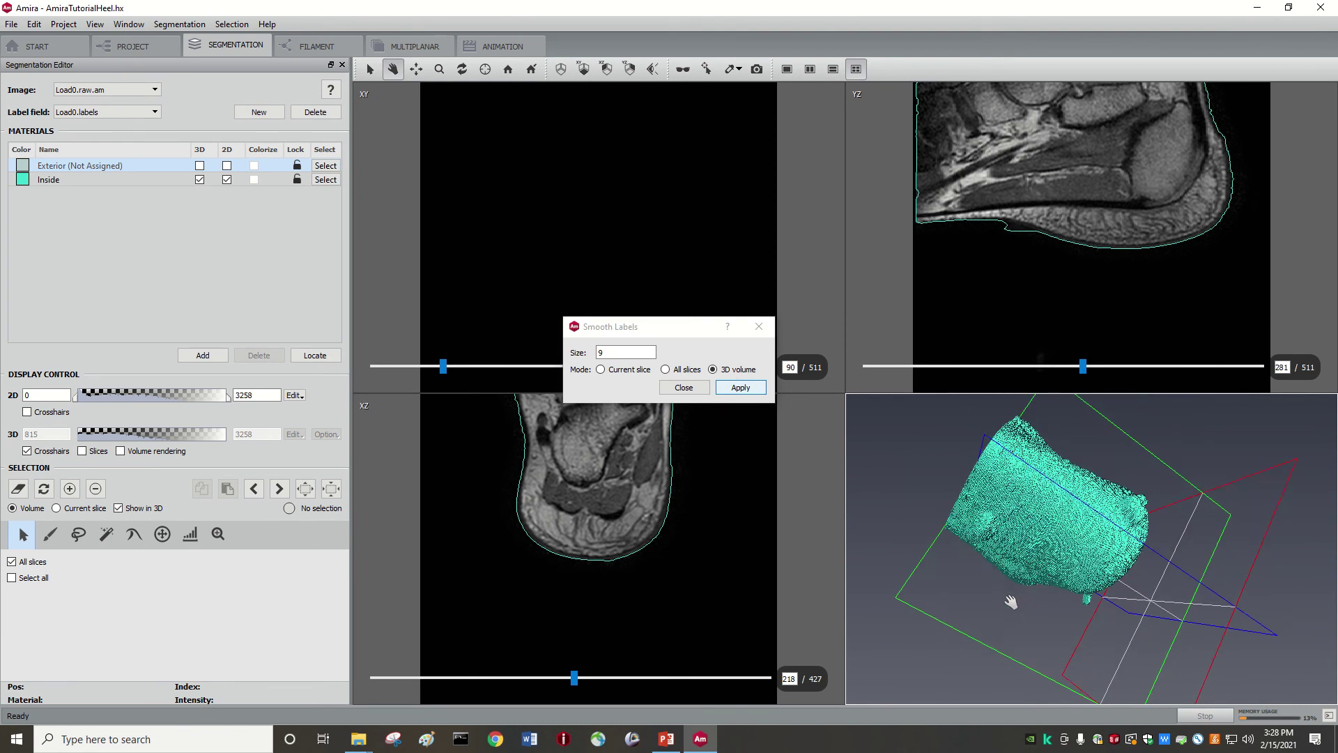
{"action": "left_click_drag", "start_coordinate": [1051, 533], "coordinate": [1067, 479]}
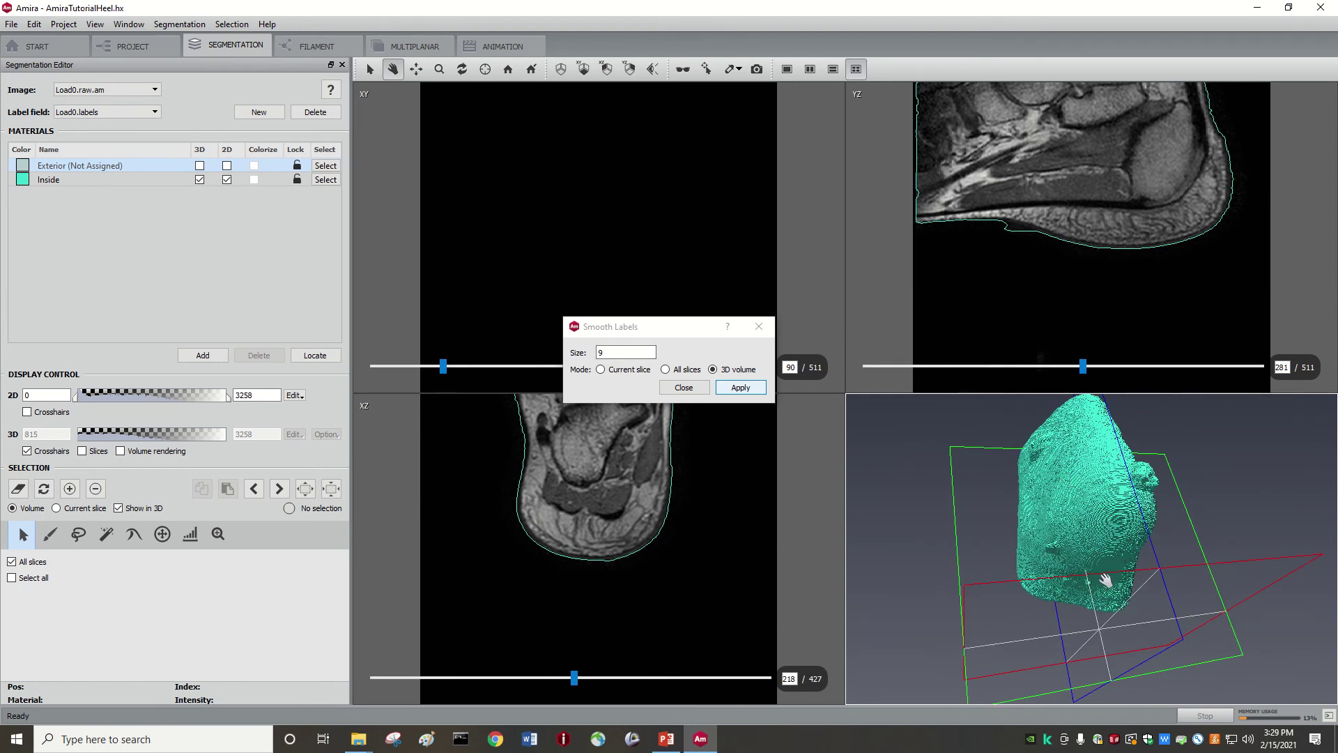
{"action": "mouse_move", "coordinate": [1106, 581]}
{"action": "left_mouse_down"}
{"action": "mouse_move", "coordinate": [1090, 531]}
{"action": "mouse_move", "coordinate": [1033, 581]}
{"action": "mouse_move", "coordinate": [1086, 594]}
{"action": "left_mouse_up"}
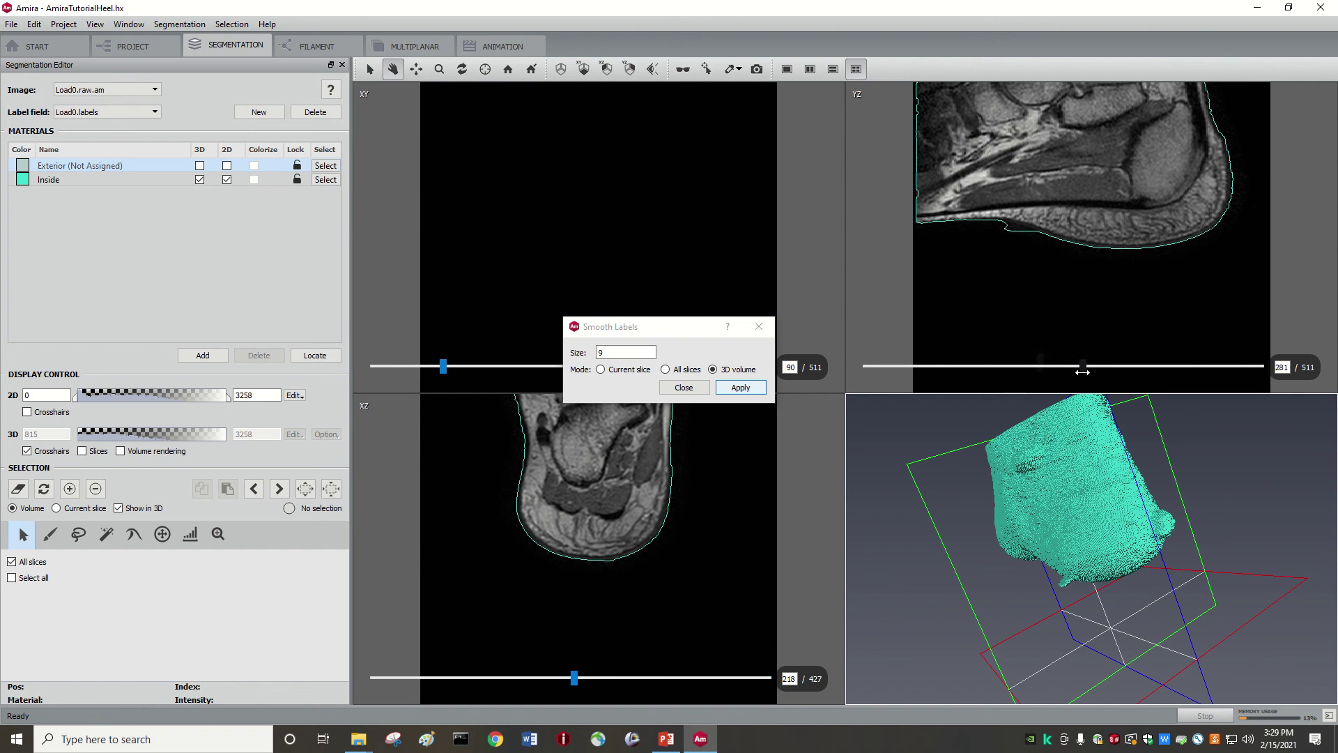
{"action": "left_click_drag", "start_coordinate": [1083, 372], "coordinate": [1139, 384]}
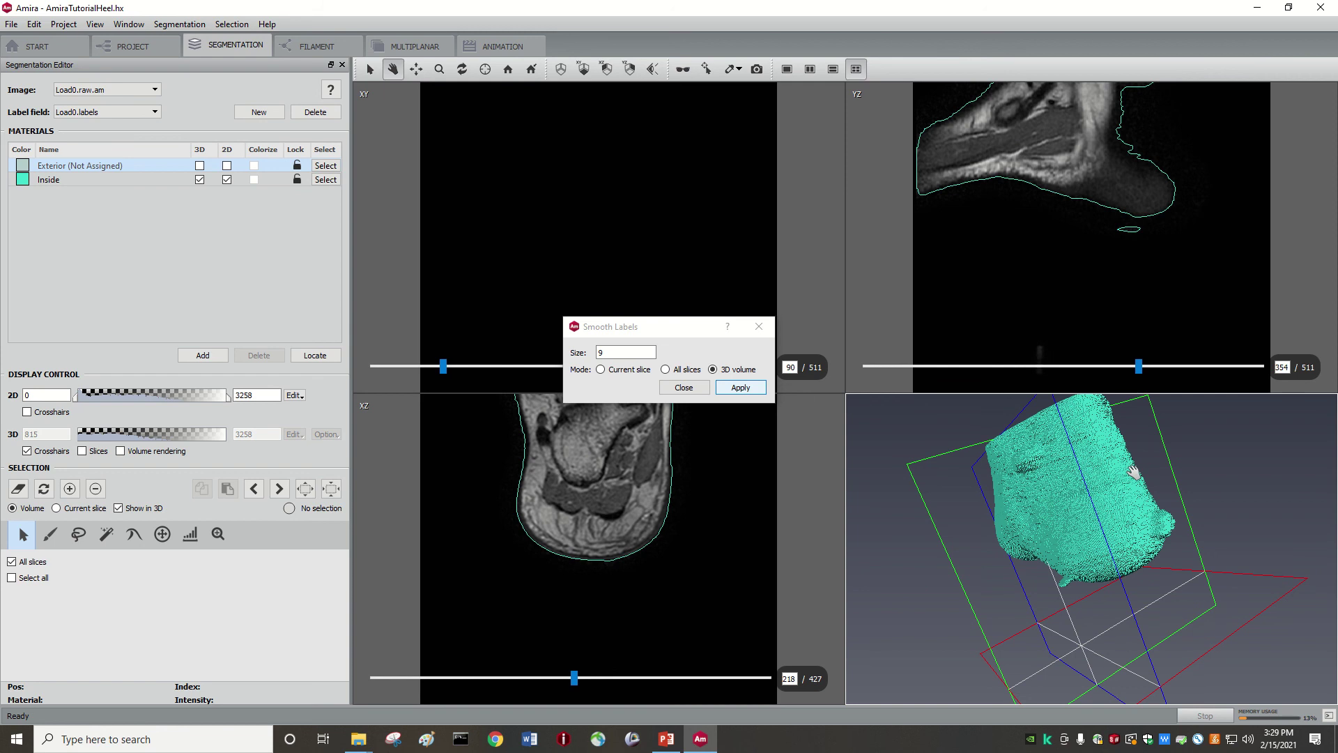
{"action": "left_click_drag", "start_coordinate": [1133, 473], "coordinate": [1075, 534]}
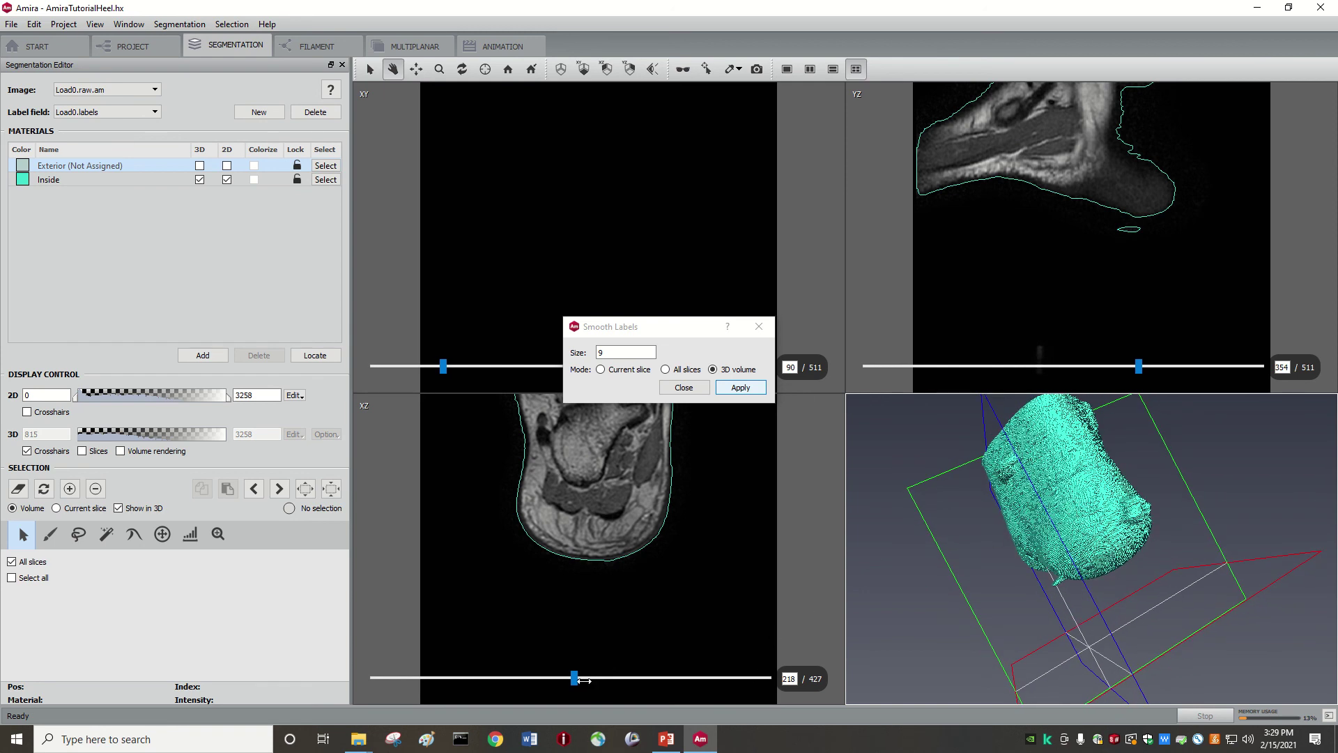
{"action": "left_click_drag", "start_coordinate": [582, 679], "coordinate": [617, 677]}
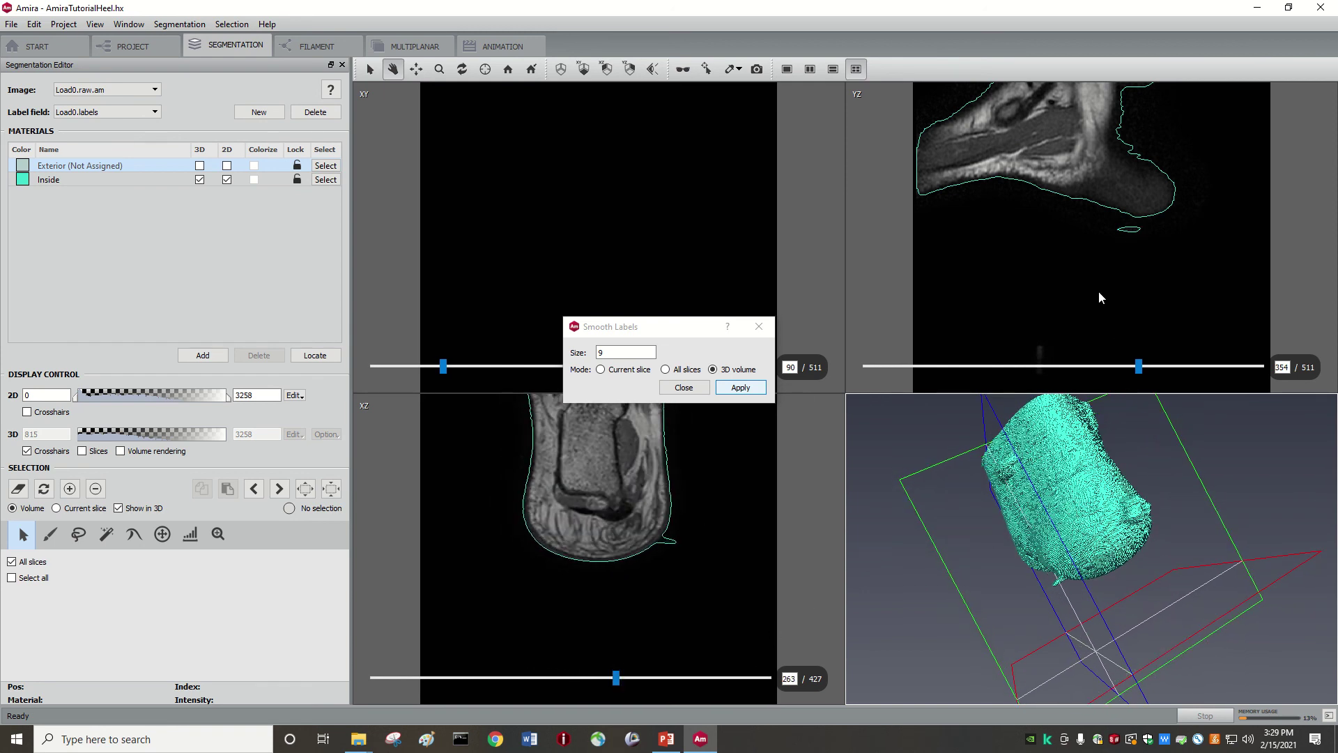
{"action": "left_click", "coordinate": [759, 326]}
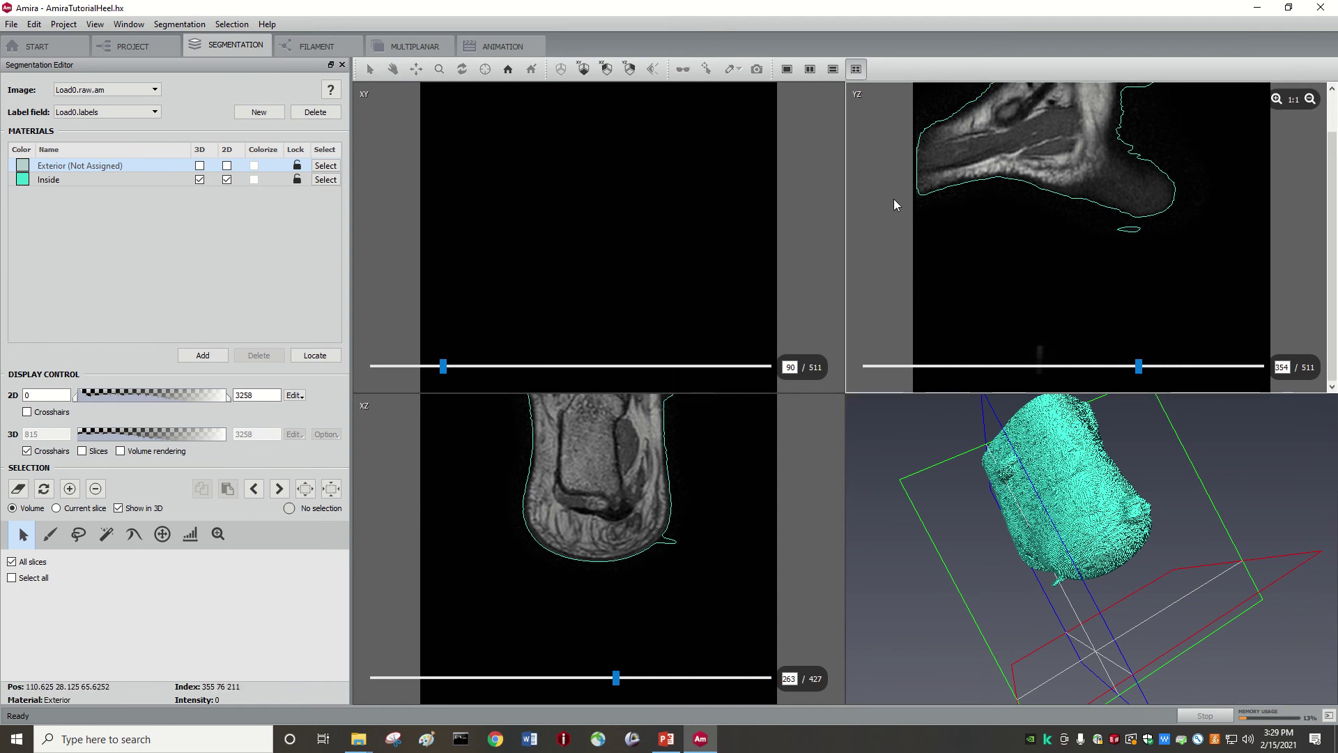
Remove islands smaller than 50 voxels from all slices with the islands filter and check the outline in YZ slice 200
{"action": "left_click", "coordinate": [232, 24]}
{"action": "mouse_move", "coordinate": [179, 23]}
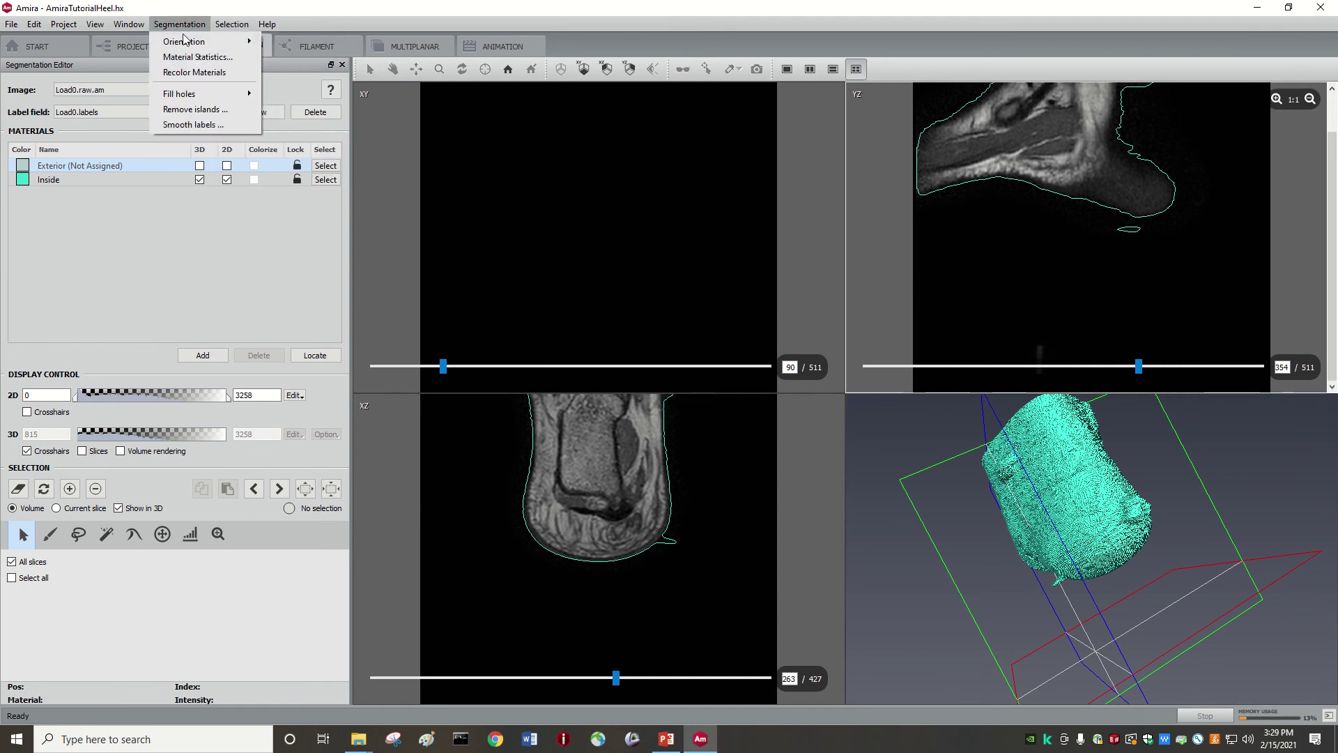
{"action": "left_click", "coordinate": [180, 110]}
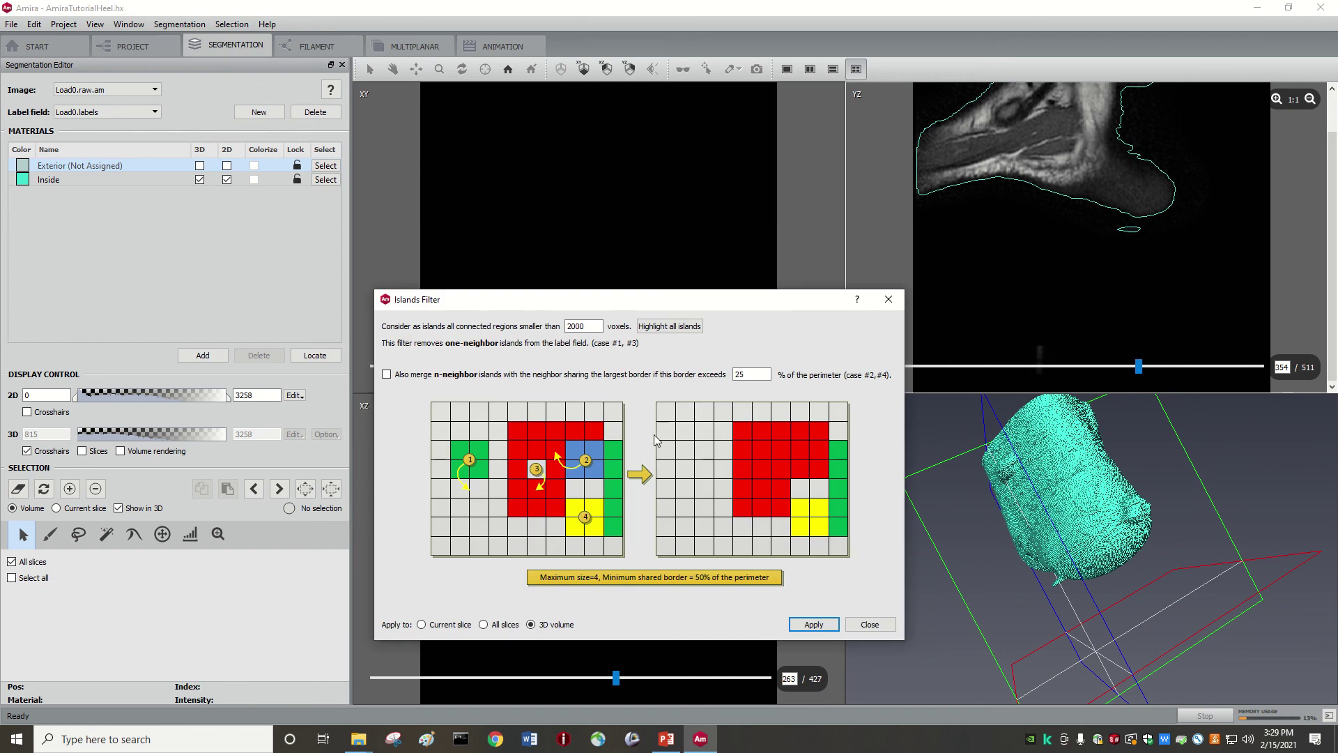
{"action": "double_click", "coordinate": [584, 326]}
{"action": "left_click", "coordinate": [826, 625]}
{"action": "left_click_drag", "start_coordinate": [1138, 367], "coordinate": [1022, 362]}
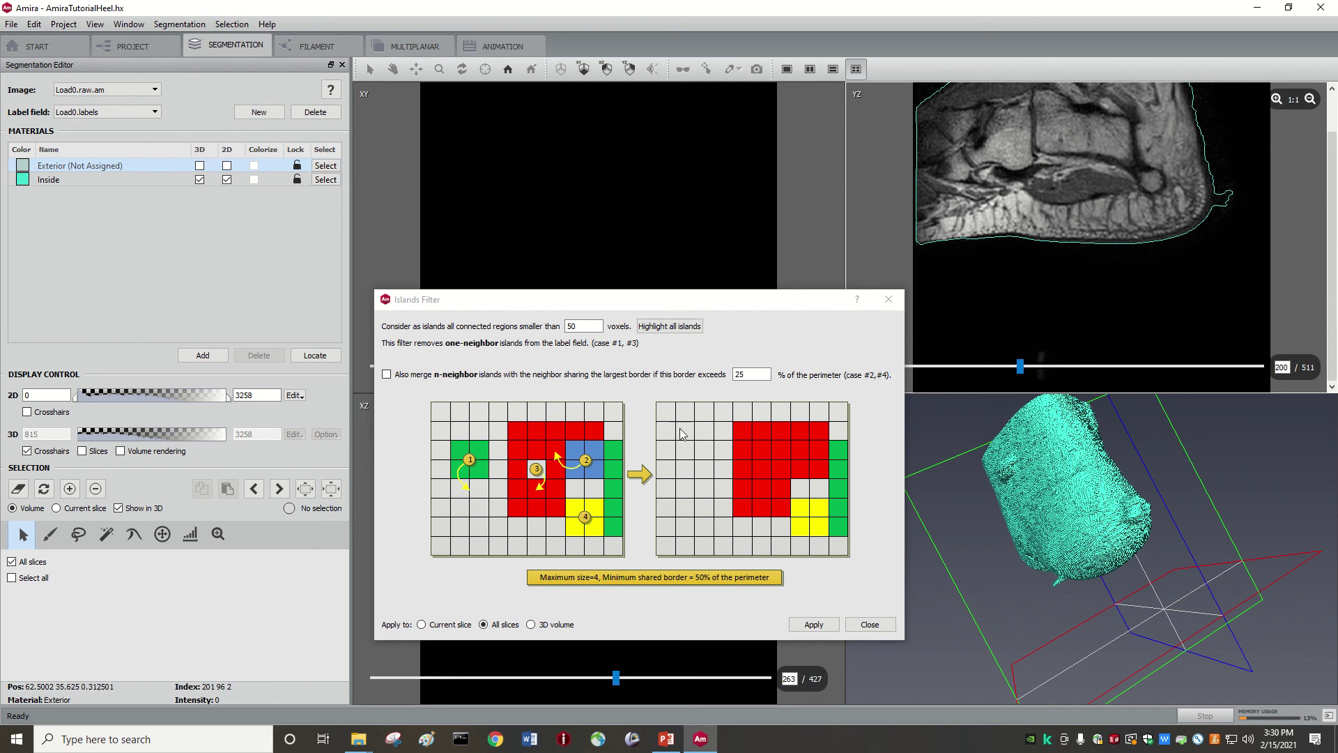
{"action": "left_click", "coordinate": [888, 299]}
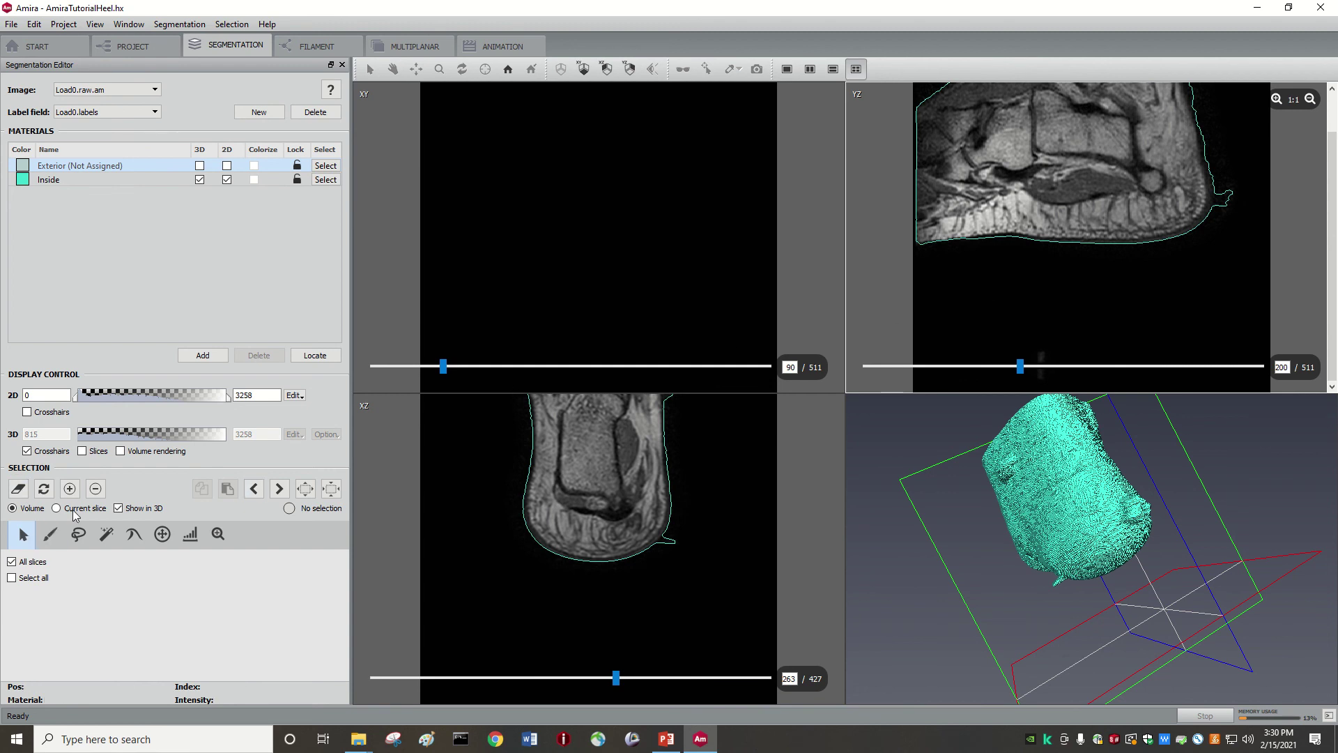
Paint over the bump behind the heel in YZ slice 200 with a size 50 brush and assign it to the Exterior material
{"action": "left_click", "coordinate": [50, 534]}
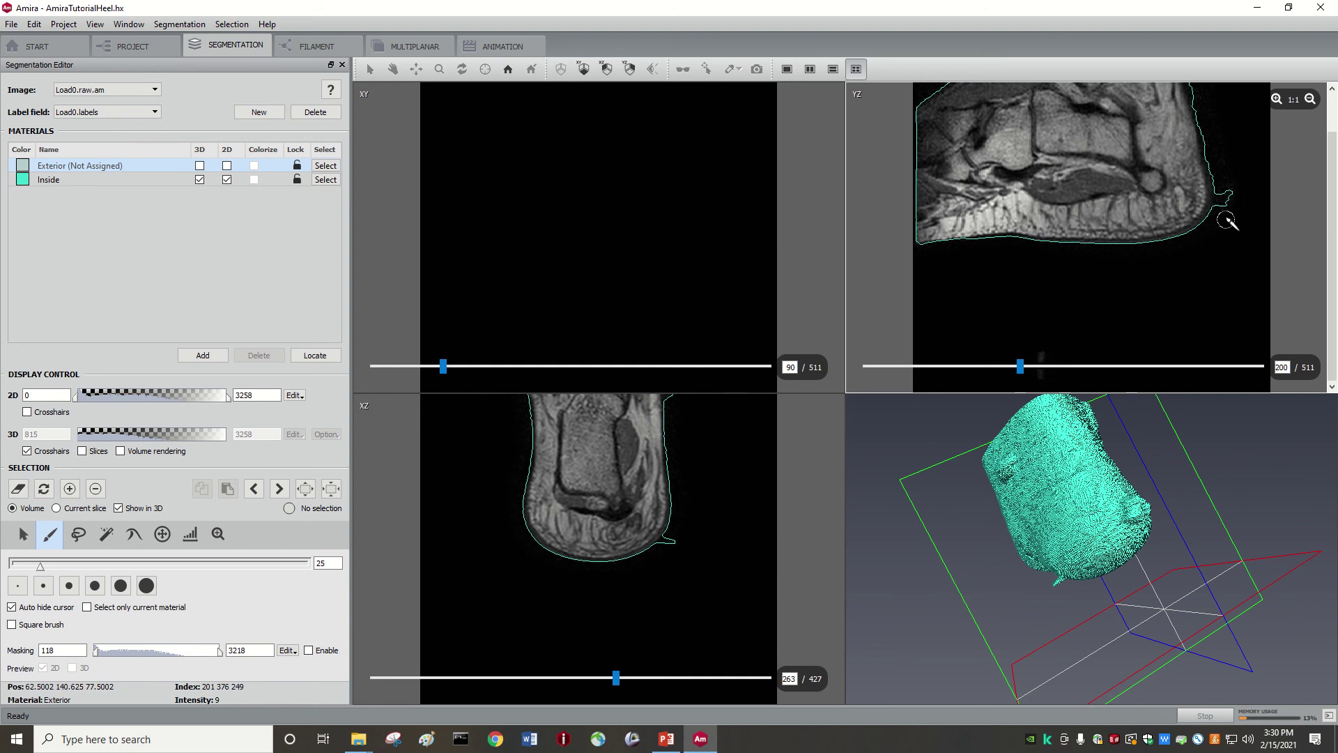
{"action": "left_click", "coordinate": [89, 563]}
{"action": "left_click_drag", "start_coordinate": [1233, 202], "coordinate": [1233, 216]}
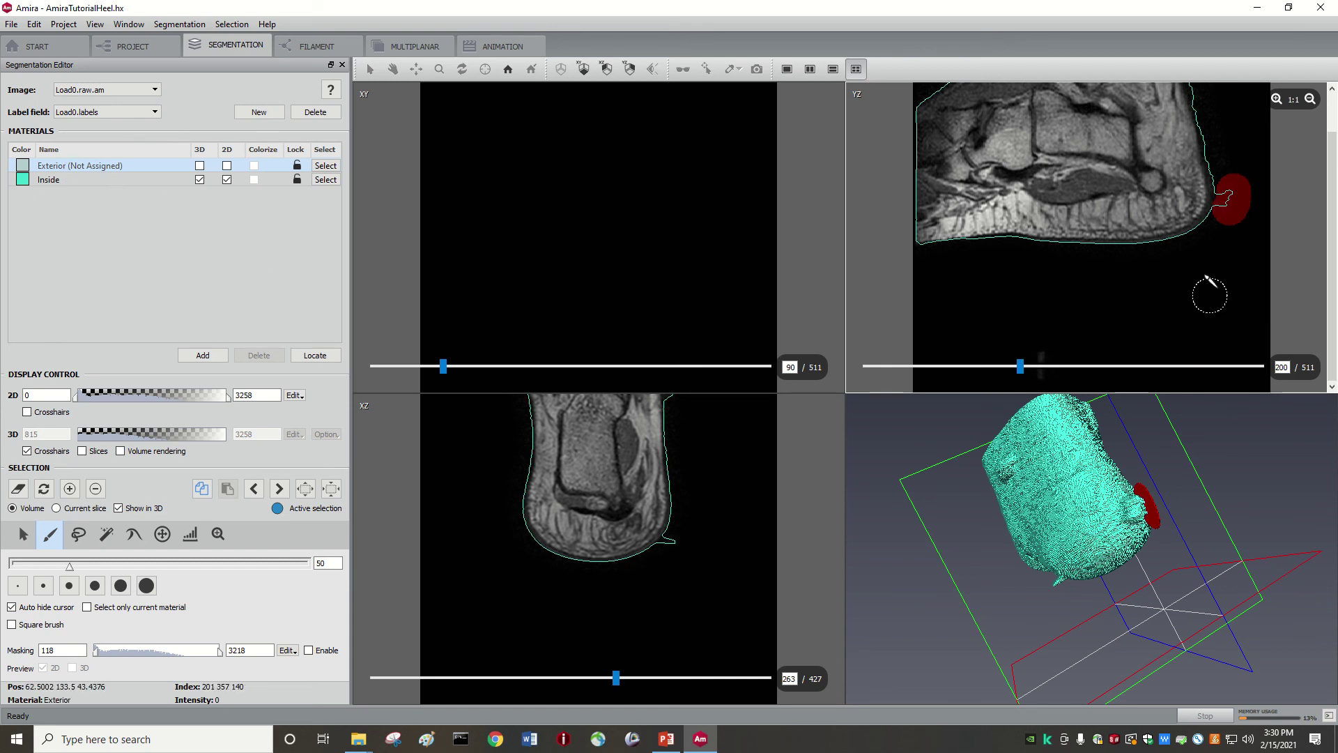
{"action": "left_click", "coordinate": [69, 489]}
Brush over the same heel bump in YZ slices 201 and 202 and assign both painted areas to Exterior
{"action": "scroll", "coordinate": [1032, 320], "scroll_direction": "down", "scroll_amount": 1}
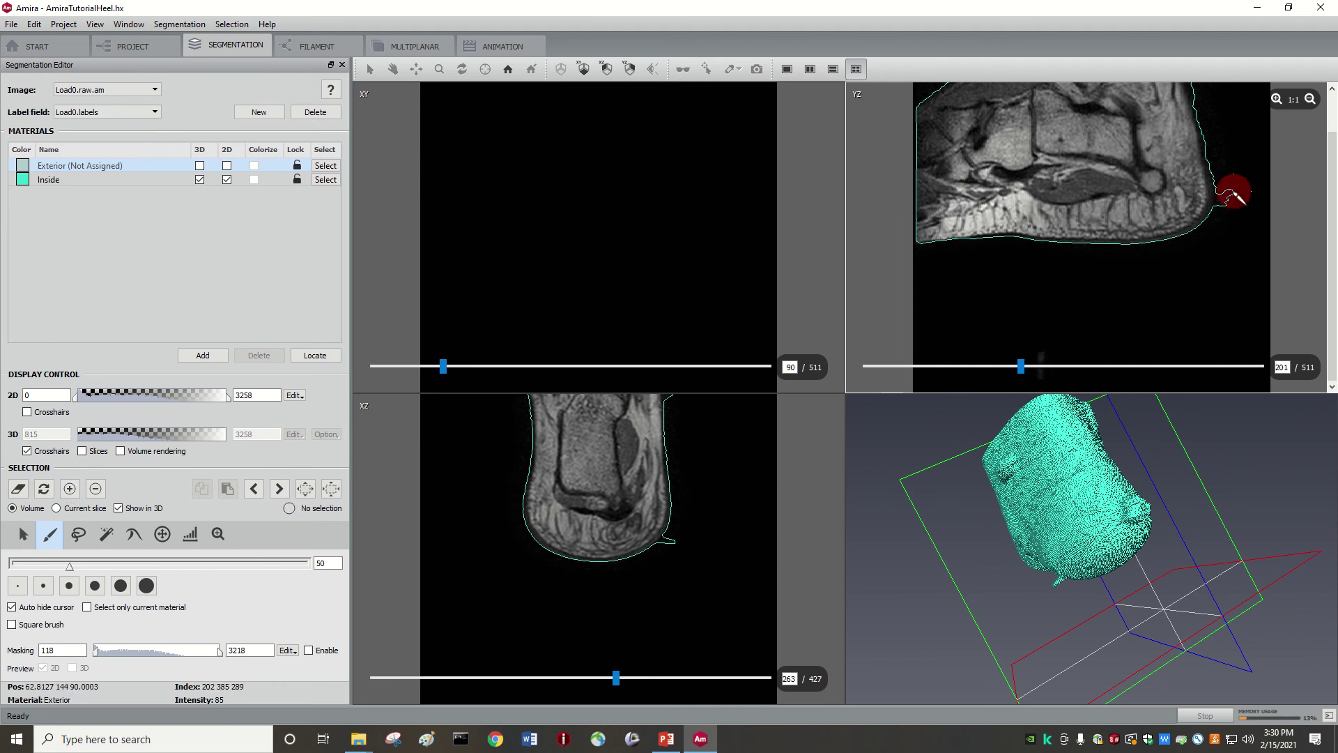
{"action": "left_click_drag", "start_coordinate": [1234, 193], "coordinate": [1239, 218]}
{"action": "scroll", "coordinate": [1230, 210], "scroll_direction": "down", "scroll_amount": 1}
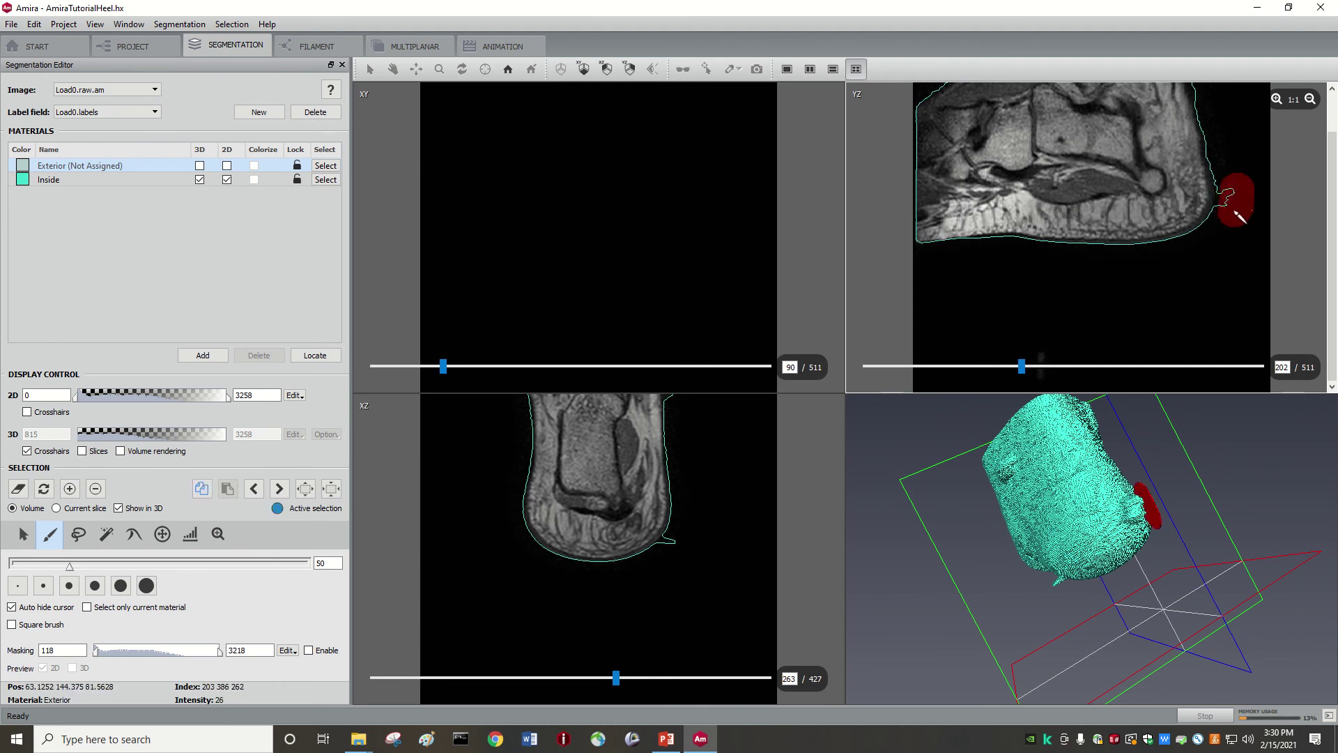
{"action": "key", "text": "a"}
{"action": "scroll", "coordinate": [1185, 299], "scroll_direction": "down", "scroll_amount": 12}
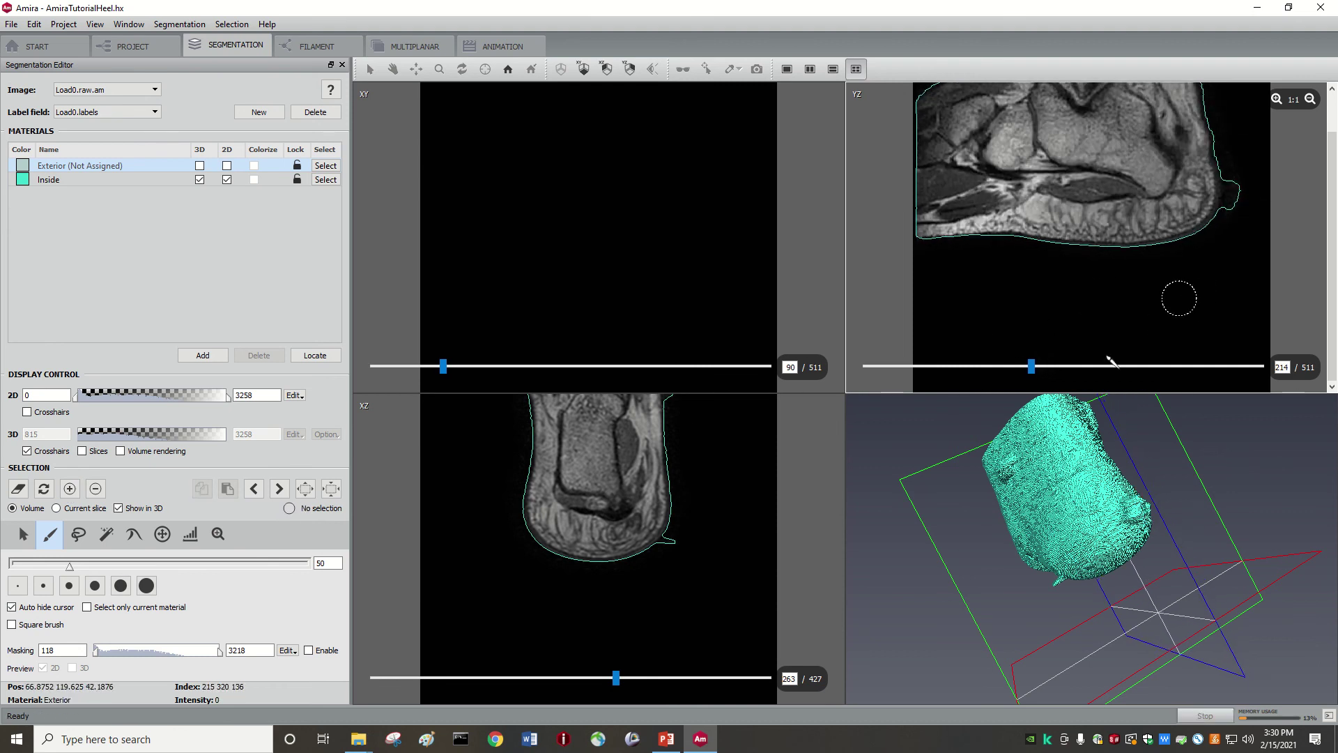
{"action": "scroll", "coordinate": [1112, 361], "scroll_direction": "down", "scroll_amount": 15}
{"action": "left_click_drag", "start_coordinate": [1028, 515], "coordinate": [962, 536]}
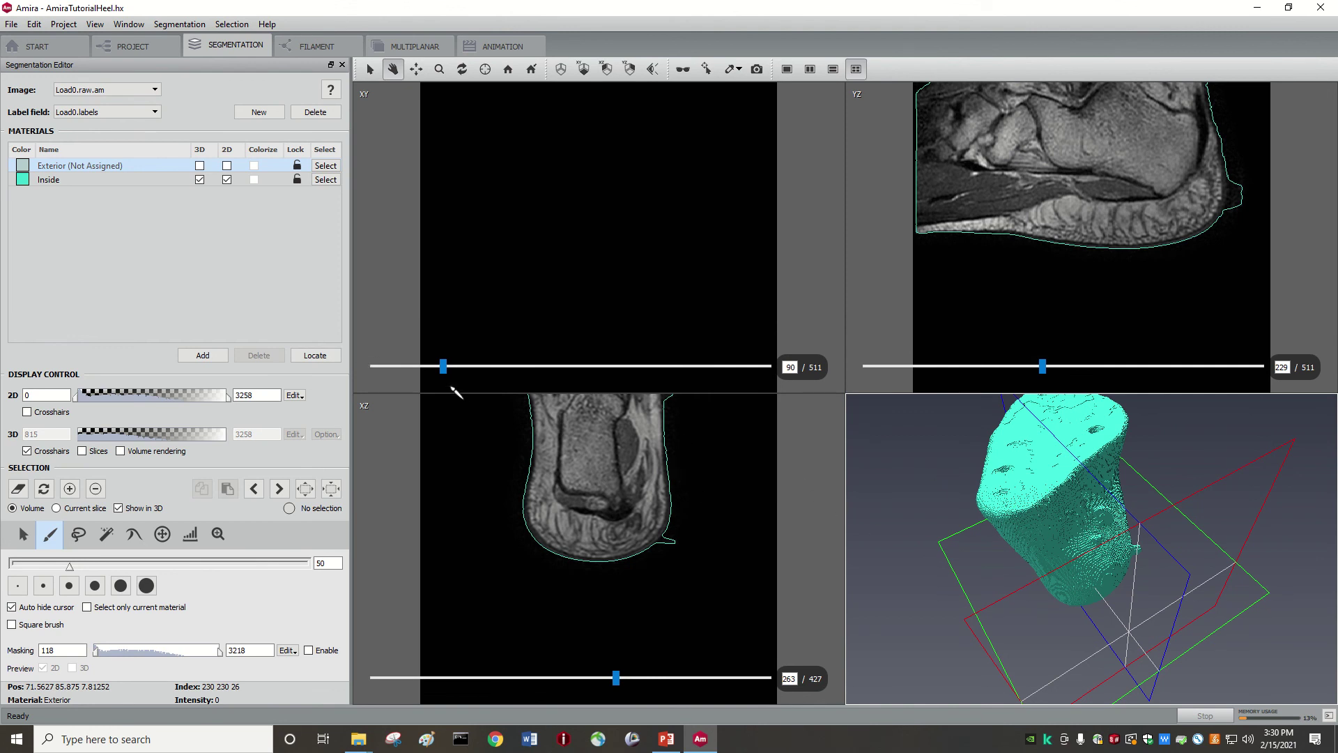
{"action": "mouse_move", "coordinate": [641, 3]}
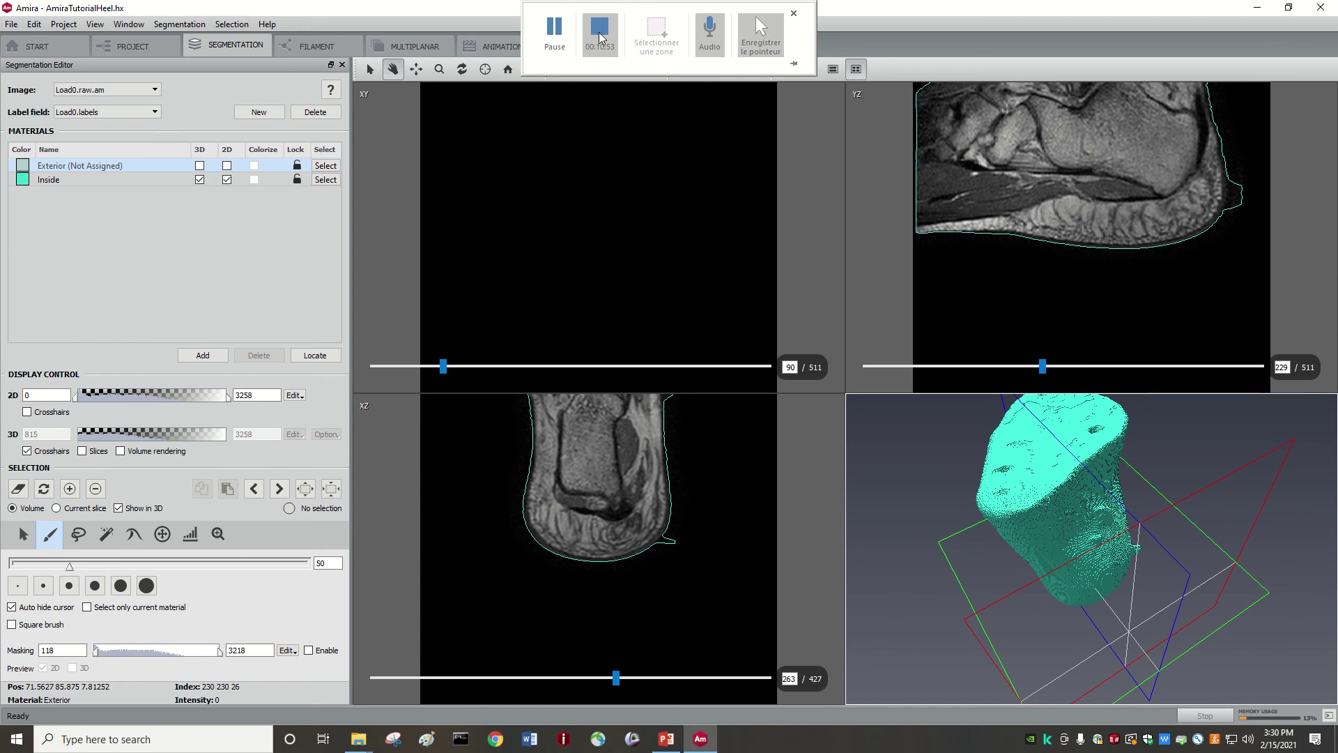